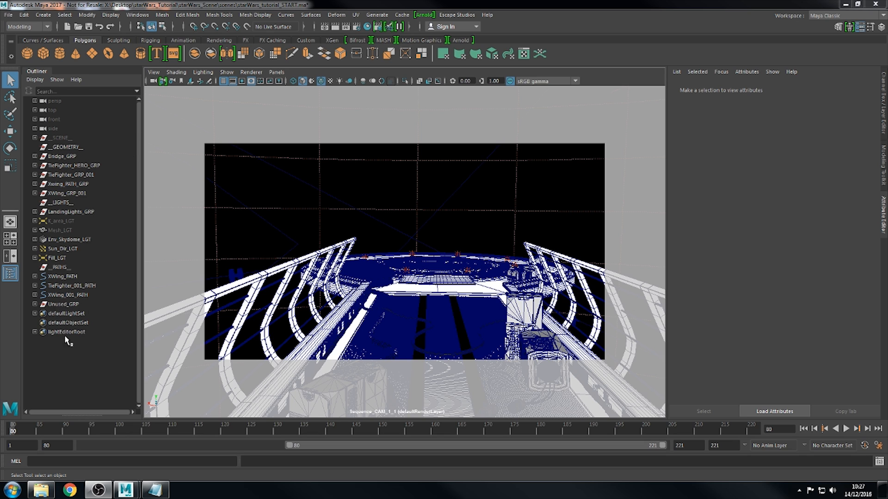
Inspect the ship groups under geometry: TieFighter_HERO_GRP, TieFighter_GRP_001, Xwing_PATH_GRP and XWing_GRP_001.
{"action": "left_click", "coordinate": [86, 166]}
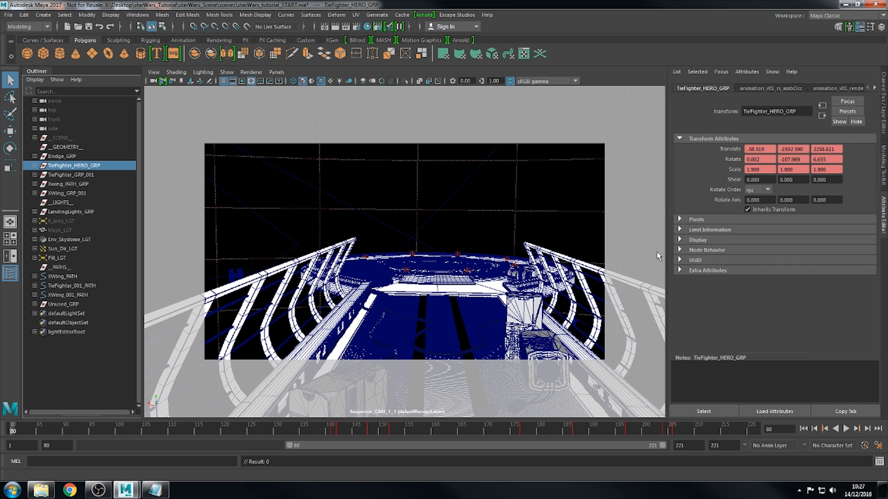
{"action": "left_click", "coordinate": [74, 175]}
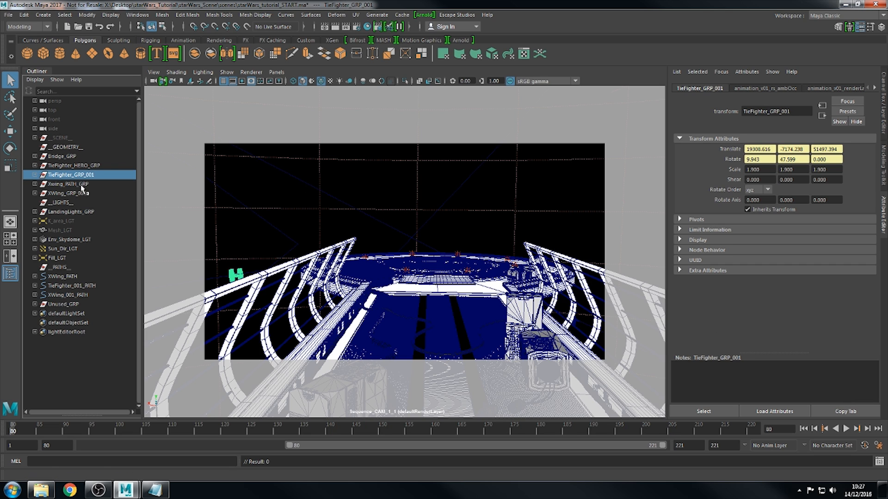
{"action": "left_click", "coordinate": [84, 184]}
{"action": "left_click", "coordinate": [87, 194]}
{"action": "left_click", "coordinate": [83, 185]}
{"action": "left_click", "coordinate": [81, 176]}
{"action": "left_click", "coordinate": [86, 185]}
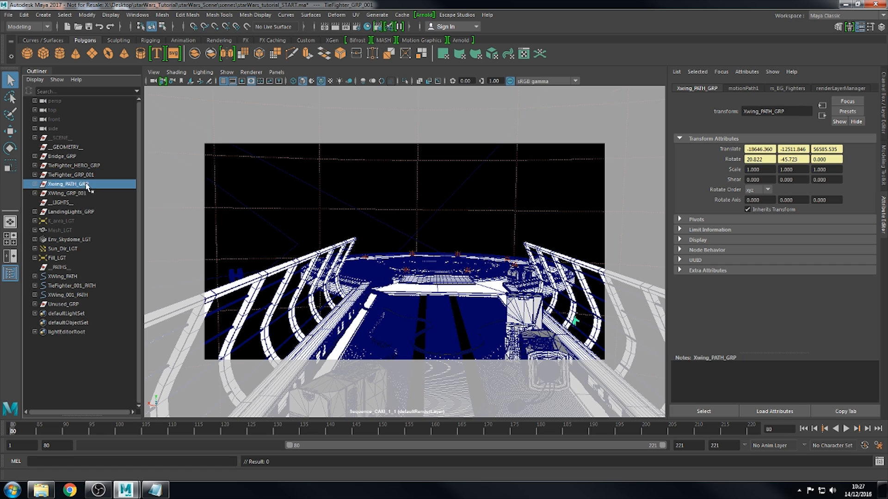
{"action": "left_click", "coordinate": [77, 194]}
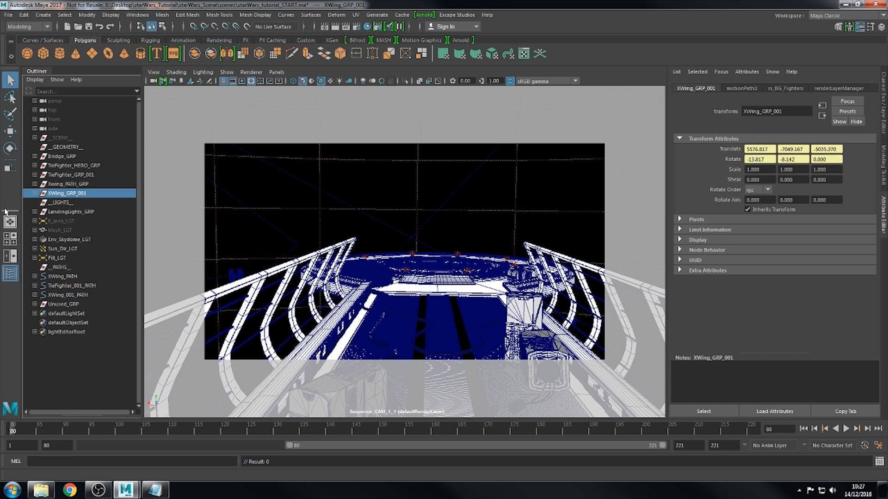
Hide the background ship groups TieFighter_GRP_001, Xwing_PATH_GRP and XWing_GRP_001.
{"action": "left_click", "coordinate": [90, 175]}
{"action": "key", "text": "Caps_Lock"}
{"action": "left_click", "coordinate": [78, 193]}
{"action": "left_click", "coordinate": [65, 176], "text": "shift"}
{"action": "key", "text": "ctrl+h"}
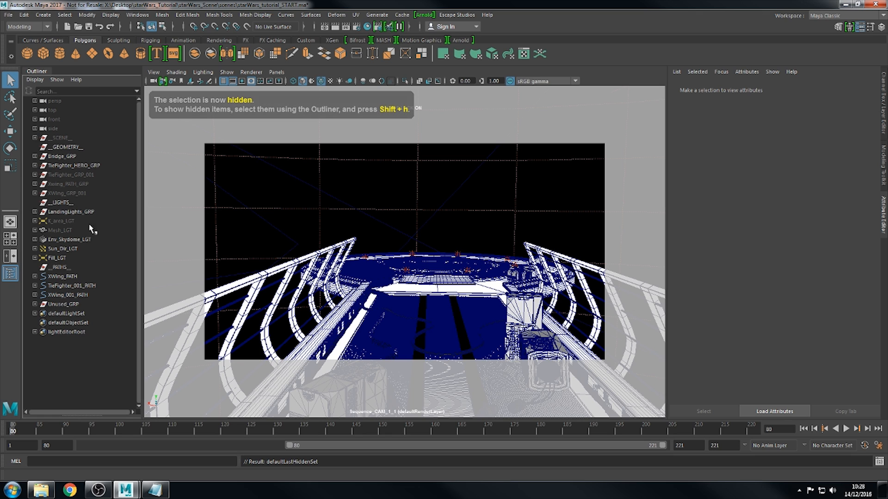
Inspect the scene lights one after another, from LandingLights_GRP through the area, mesh, skydome and sun lights to Fill_LGT, ending at the __PATHS__ divider.
{"action": "left_click", "coordinate": [81, 211]}
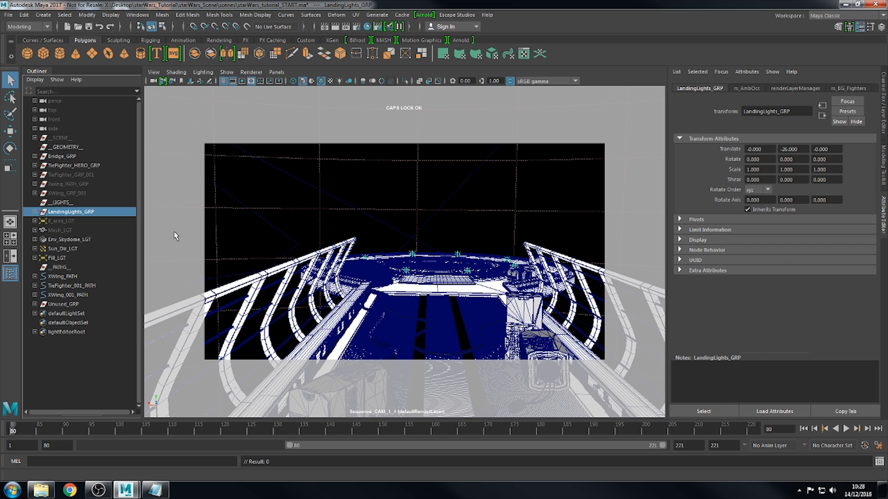
{"action": "left_click", "coordinate": [67, 222]}
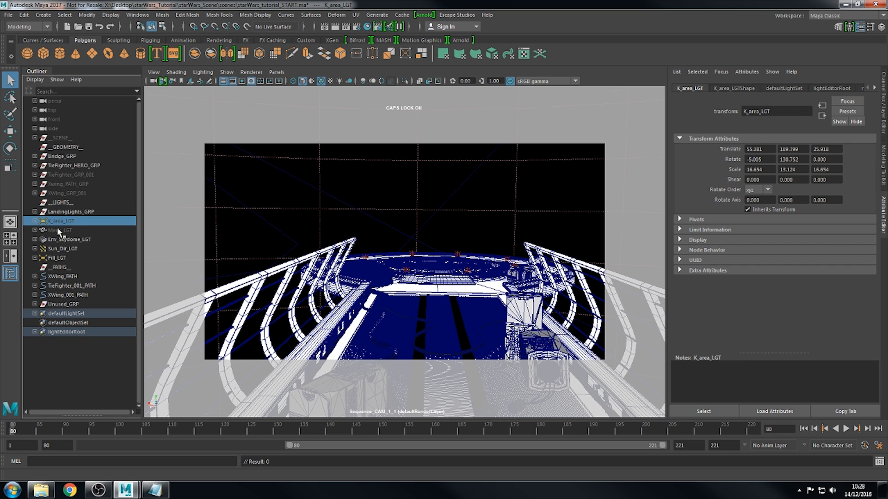
{"action": "left_click", "coordinate": [59, 230]}
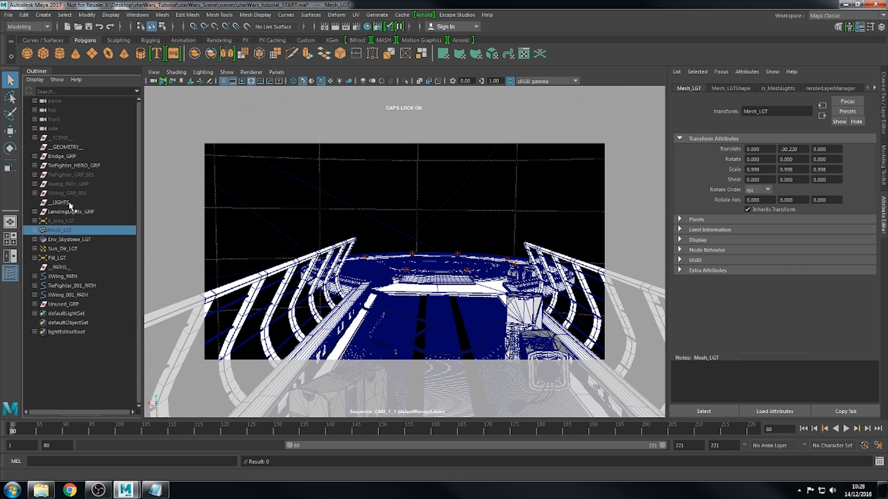
{"action": "left_click", "coordinate": [71, 239]}
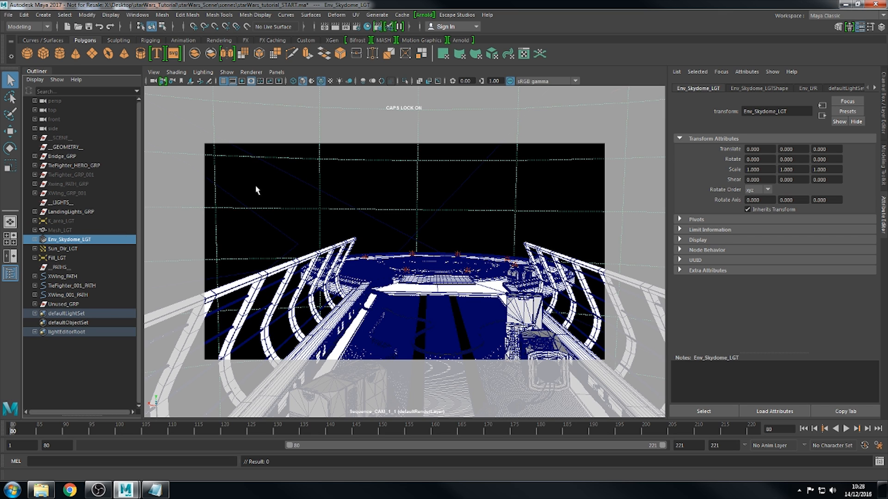
{"action": "left_click", "coordinate": [97, 250]}
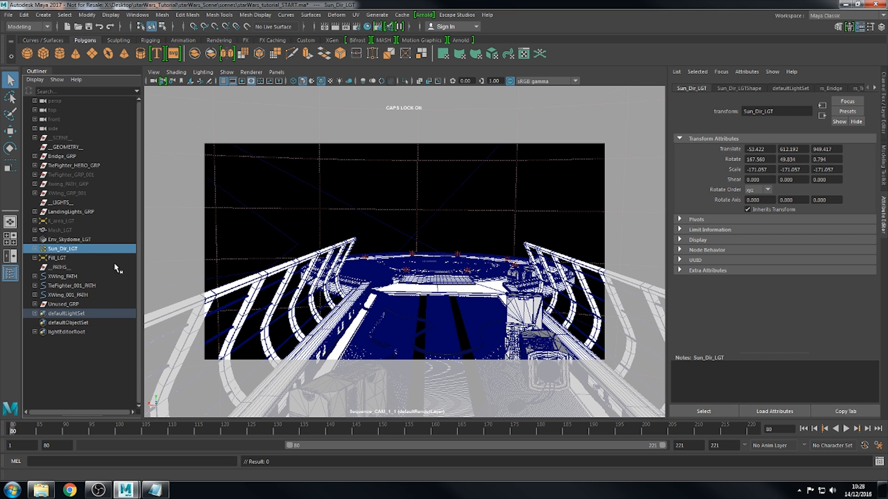
{"action": "left_click", "coordinate": [84, 258]}
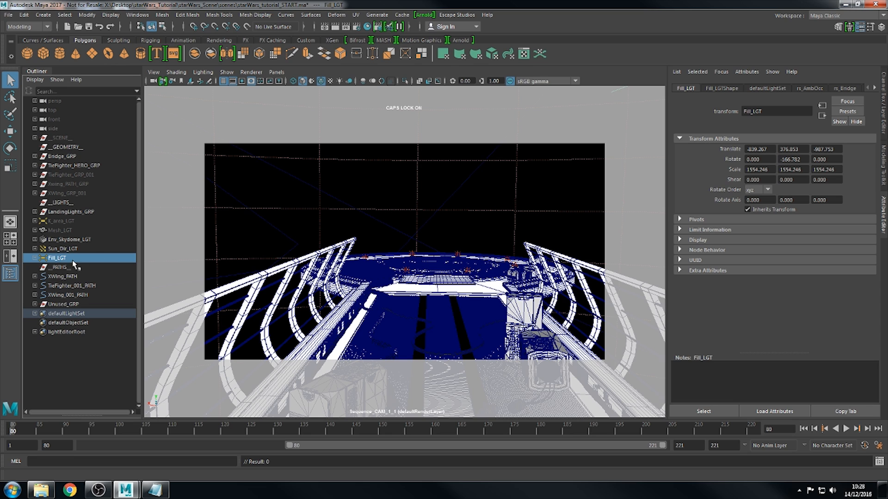
{"action": "left_click", "coordinate": [52, 267]}
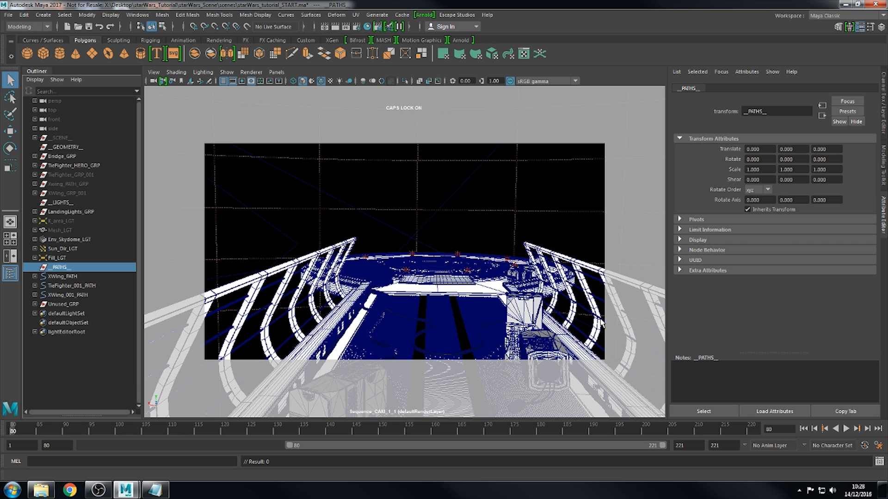
Show the Channel Box instead of the Attribute Editor and open Render Setup to view the existing render layers.
{"action": "key", "text": "ctrl+a"}
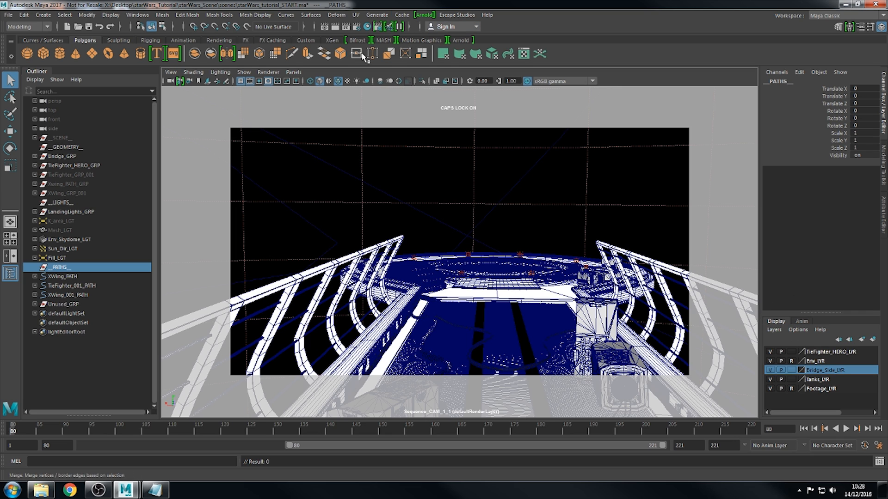
{"action": "left_click", "coordinate": [375, 28]}
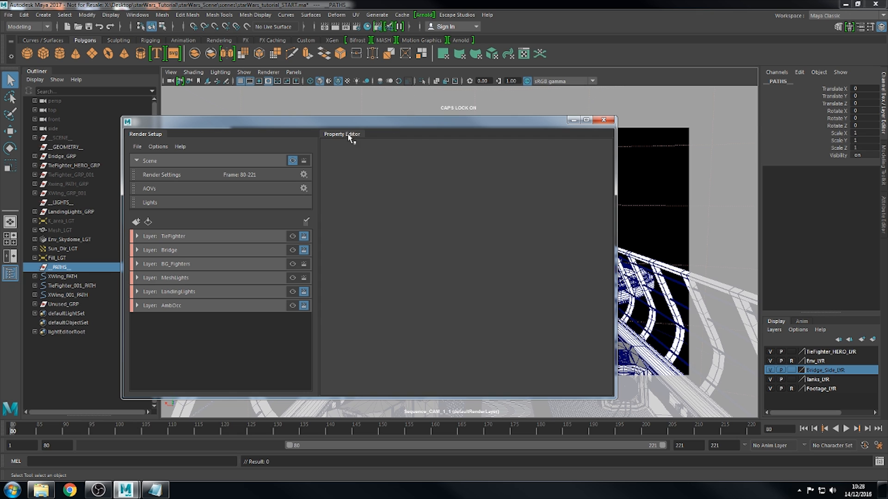
{"action": "left_click_drag", "start_coordinate": [329, 122], "coordinate": [353, 105]}
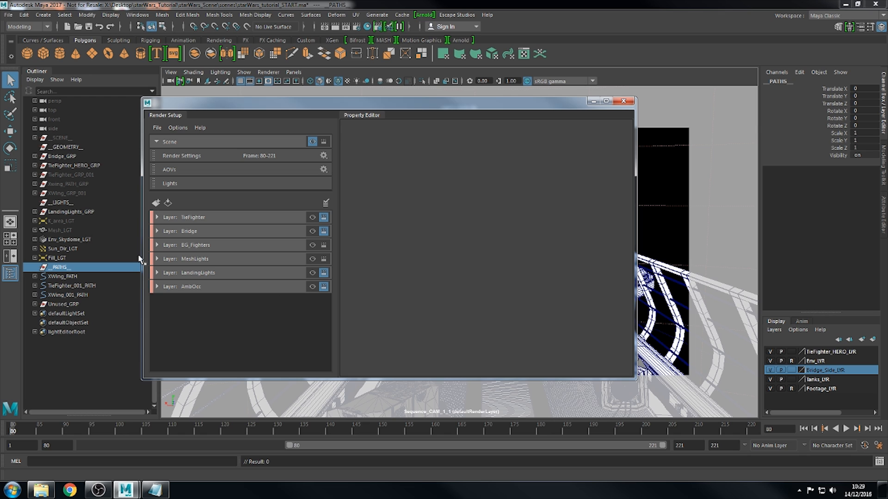
{"action": "left_click", "coordinate": [157, 217]}
{"action": "left_click", "coordinate": [157, 218]}
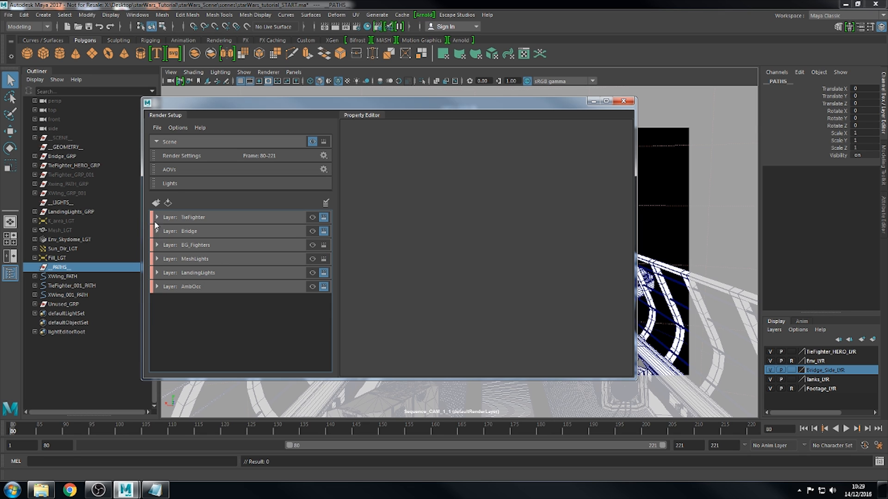
{"action": "left_click_drag", "start_coordinate": [375, 115], "coordinate": [430, 110]}
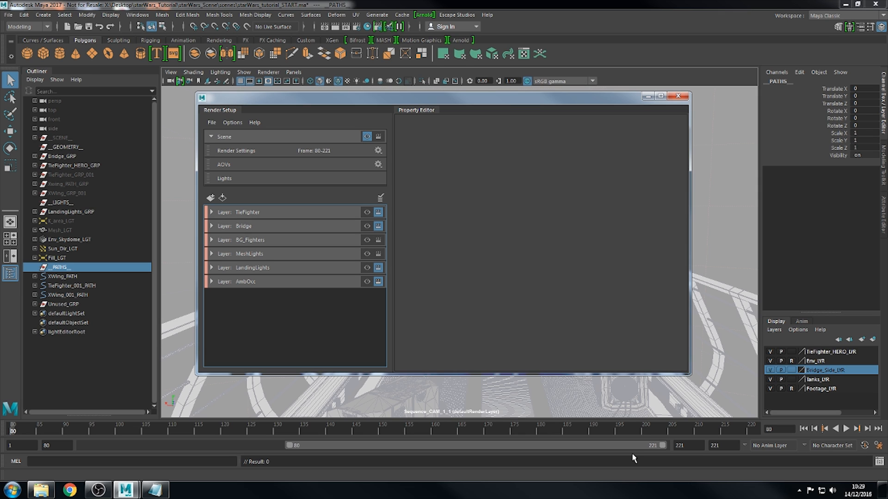
{"action": "left_click_drag", "start_coordinate": [389, 103], "coordinate": [380, 100]}
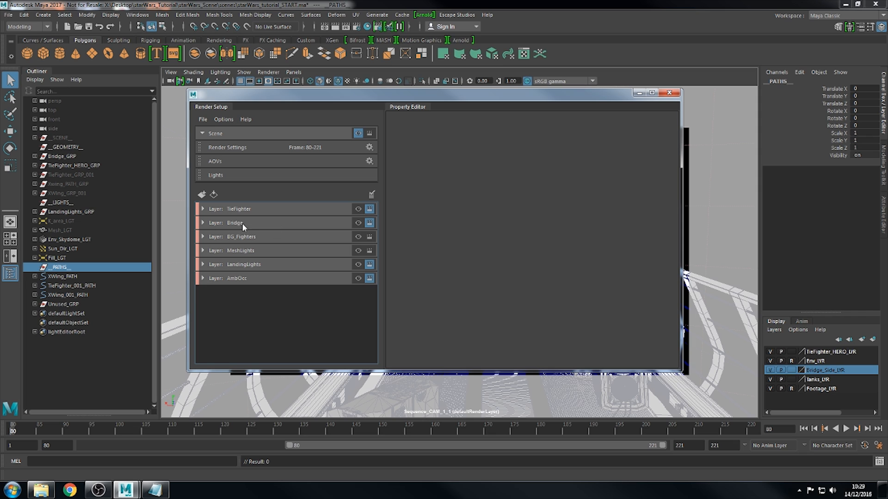
Delete the existing TieFighter render layer.
{"action": "left_click", "coordinate": [228, 210]}
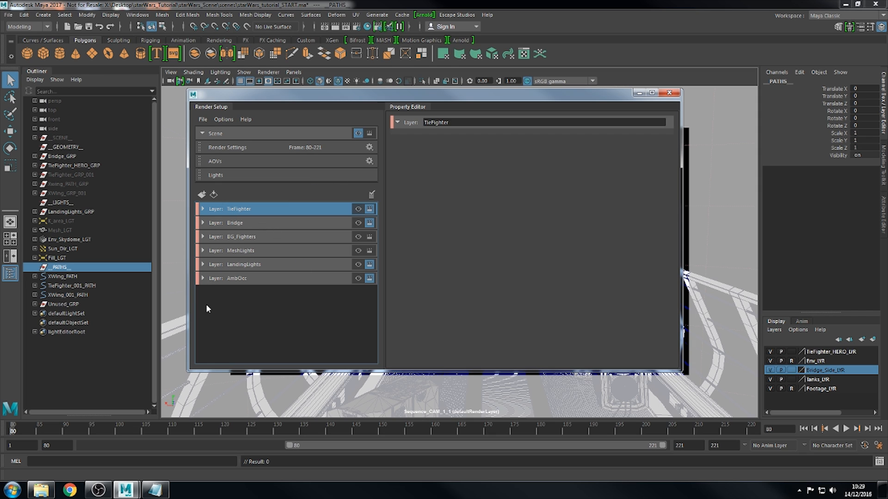
{"action": "right_click", "coordinate": [241, 208]}
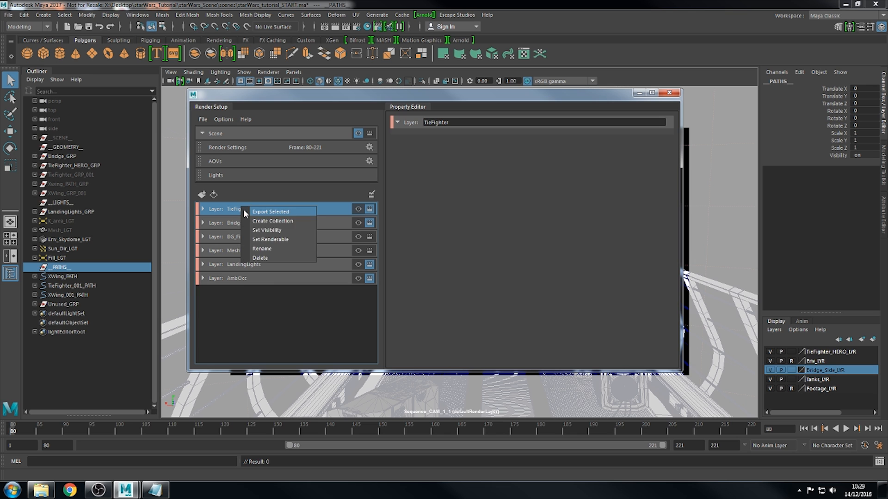
{"action": "left_click", "coordinate": [276, 257]}
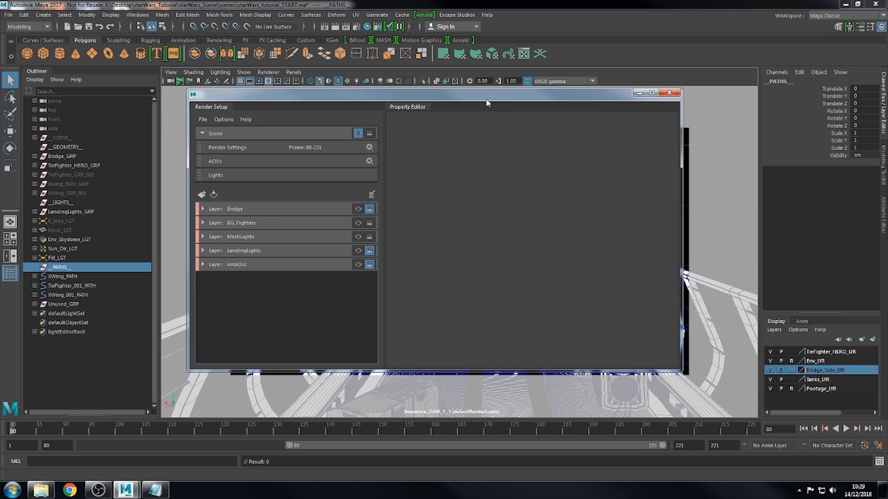
Minimise Render Setup to play back the shot's animation, and set the current time to frame 129.
{"action": "left_click_drag", "start_coordinate": [487, 103], "coordinate": [578, 370]}
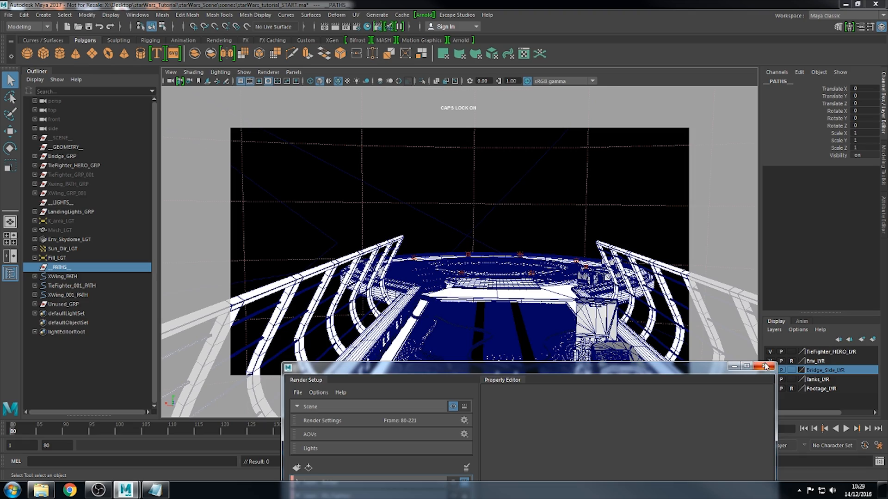
{"action": "left_click", "coordinate": [734, 366]}
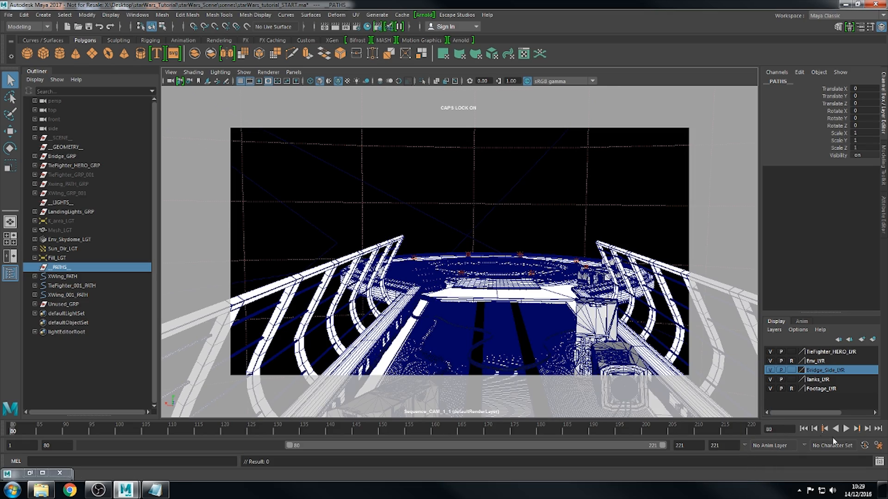
{"action": "left_click", "coordinate": [846, 429]}
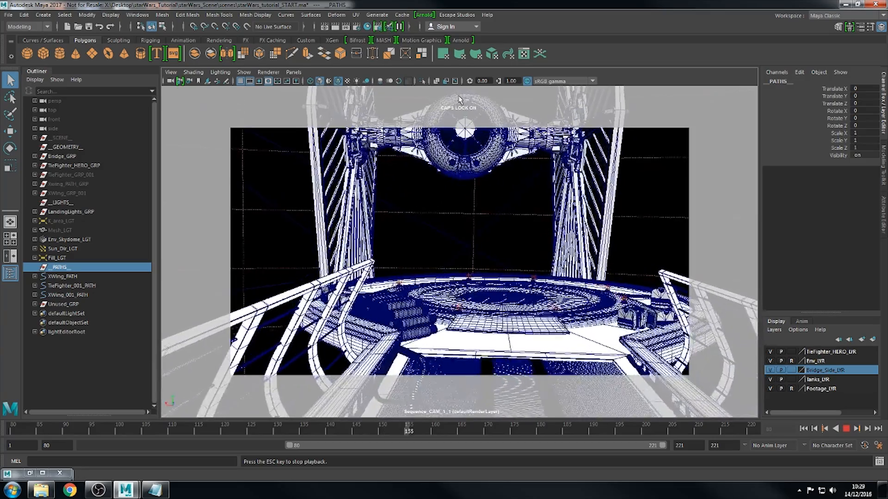
{"action": "left_click", "coordinate": [846, 428]}
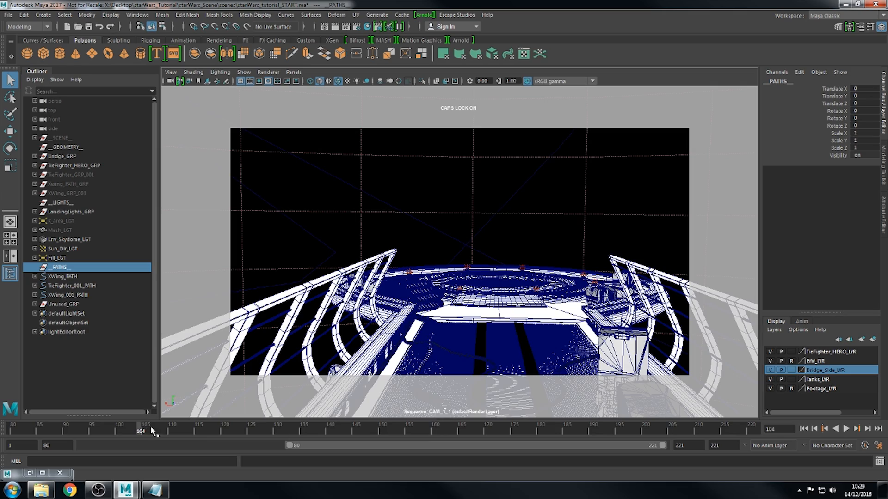
{"action": "key", "text": "alt+v"}
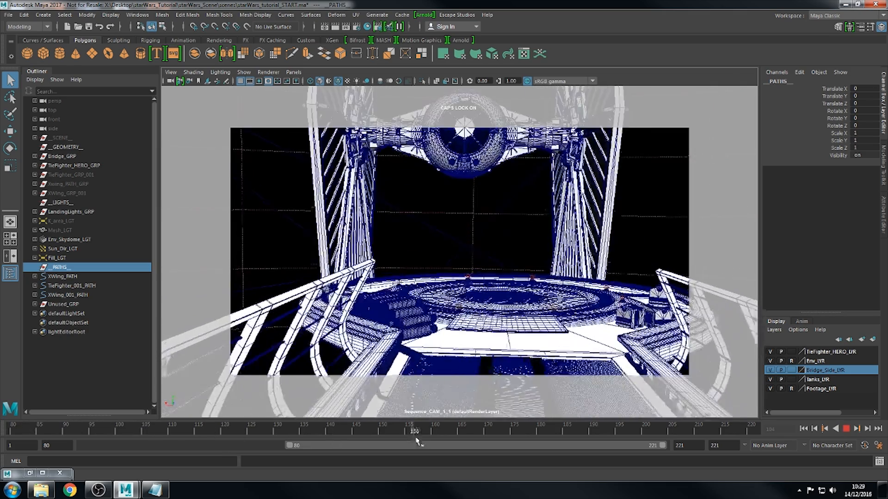
{"action": "left_click_drag", "start_coordinate": [329, 430], "coordinate": [272, 430]}
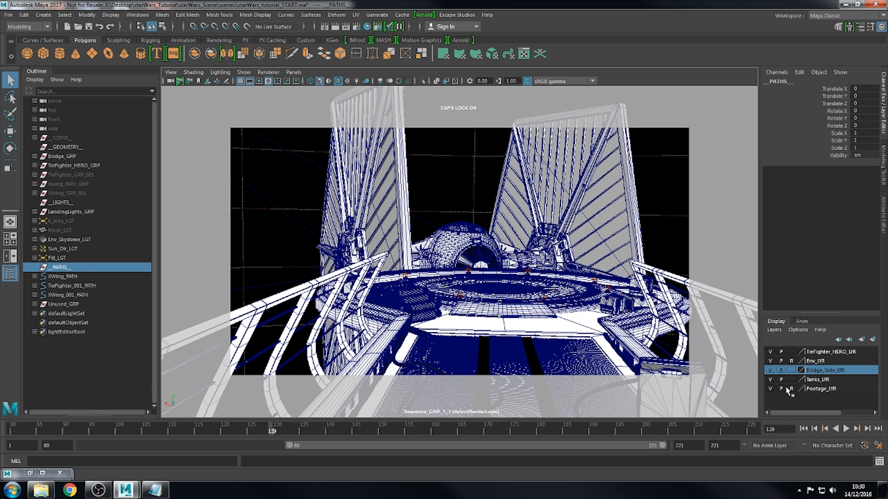
Restore the Render Setup window, make it narrower and place it so the Outliner and the hero TIE fighter stay in view.
{"action": "left_click", "coordinate": [42, 473]}
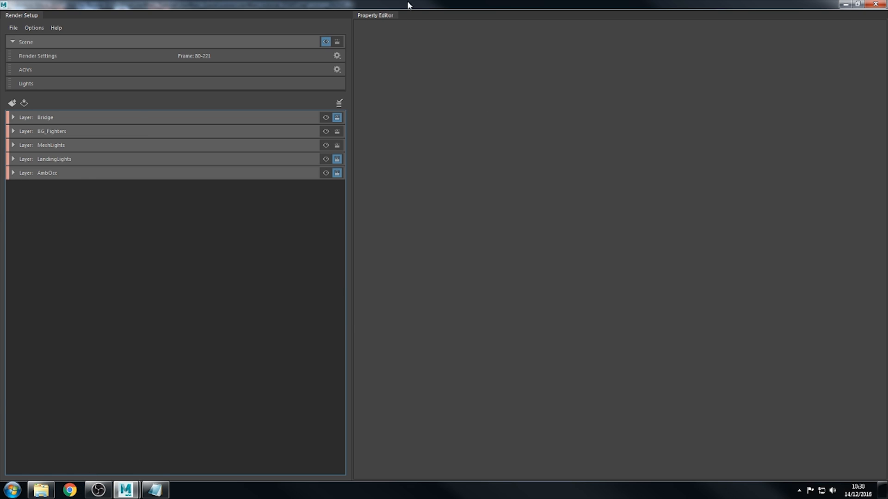
{"action": "left_click_drag", "start_coordinate": [409, 6], "coordinate": [615, 120]}
{"action": "left_click_drag", "start_coordinate": [859, 166], "coordinate": [716, 167]}
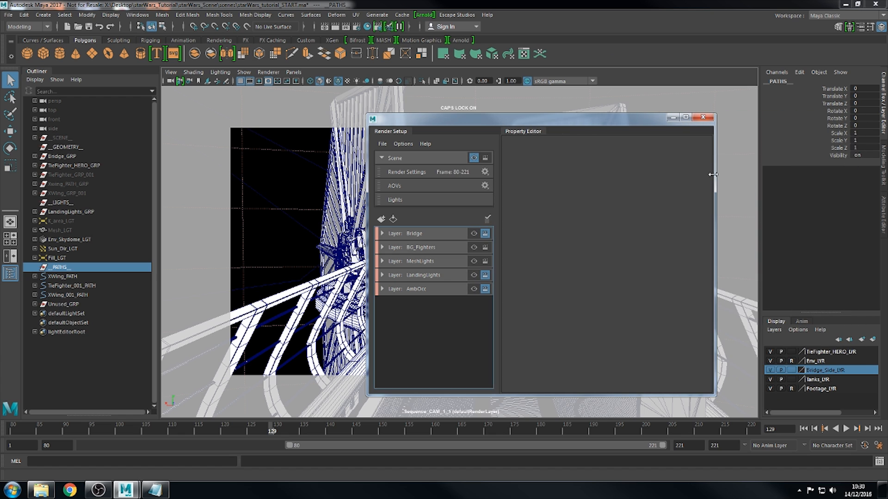
{"action": "left_click_drag", "start_coordinate": [542, 118], "coordinate": [670, 121]}
{"action": "left_click_drag", "start_coordinate": [571, 137], "coordinate": [631, 131]}
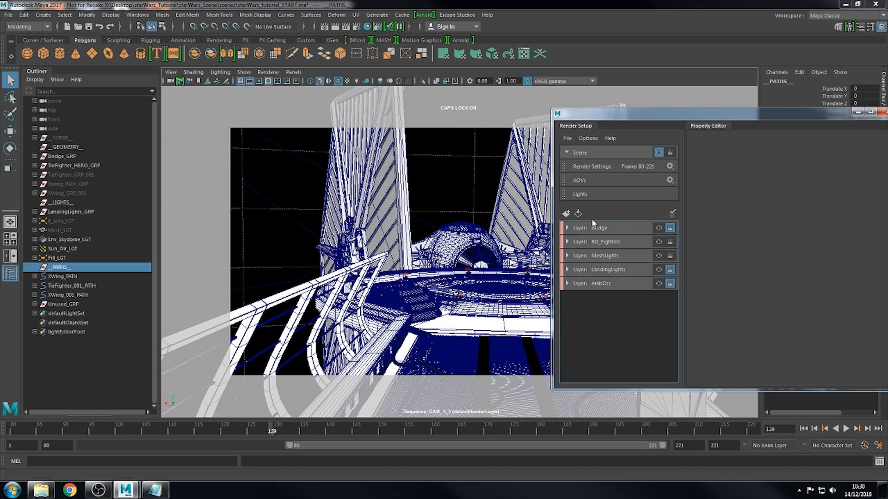
Create a new render layer and name it TieFighter.
{"action": "left_click", "coordinate": [565, 215]}
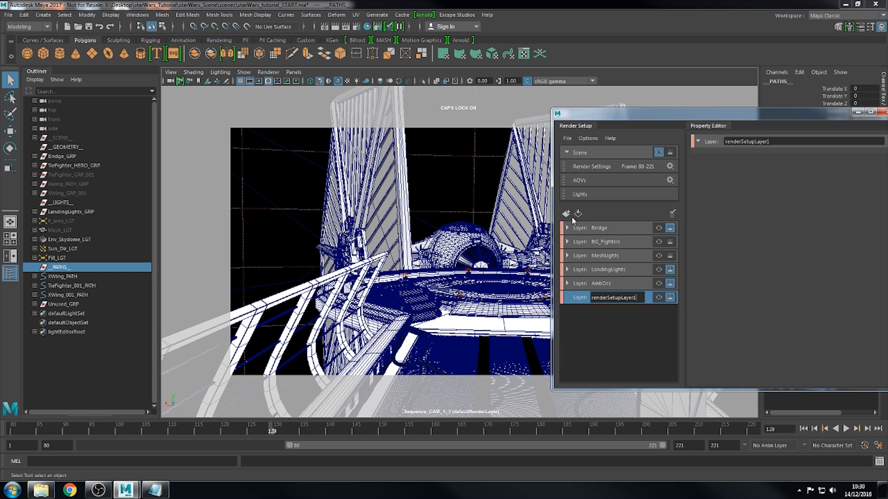
{"action": "double_click", "coordinate": [633, 297]}
{"action": "key", "text": "BackSpace"}
{"action": "type", "text": "tIL"}
{"action": "key", "text": "BackSpace"}
{"action": "key", "text": "BackSpace"}
{"action": "key", "text": "BackSpace"}
{"action": "type", "text": "Tie"}
{"action": "key", "text": "Return"}
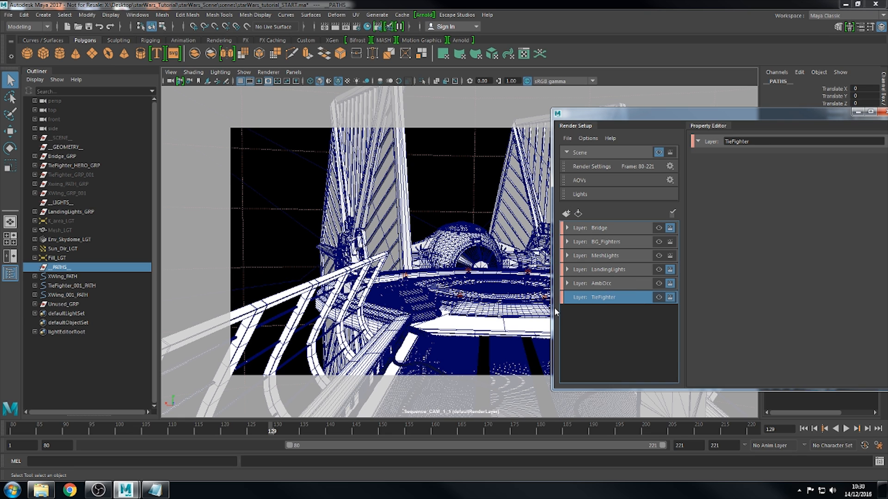
Create a collection in the TieFighter layer and name it TieFigher_RENDERABLE.
{"action": "right_click", "coordinate": [586, 298]}
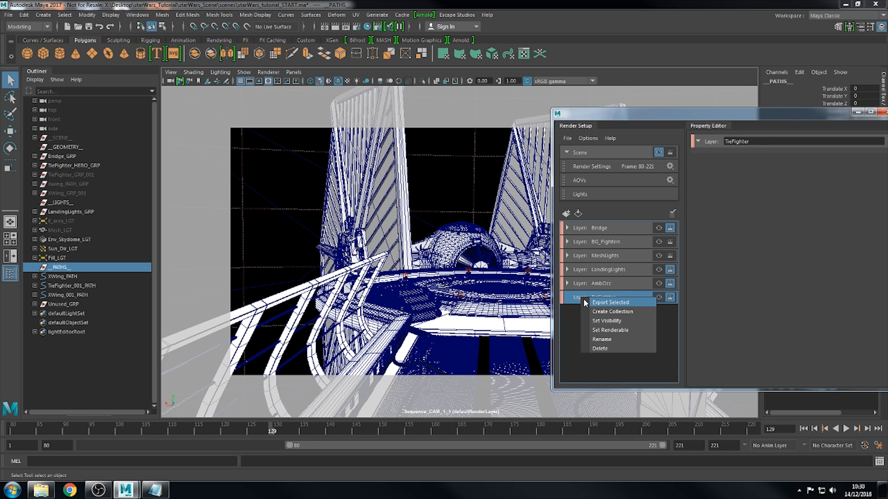
{"action": "left_click", "coordinate": [619, 312]}
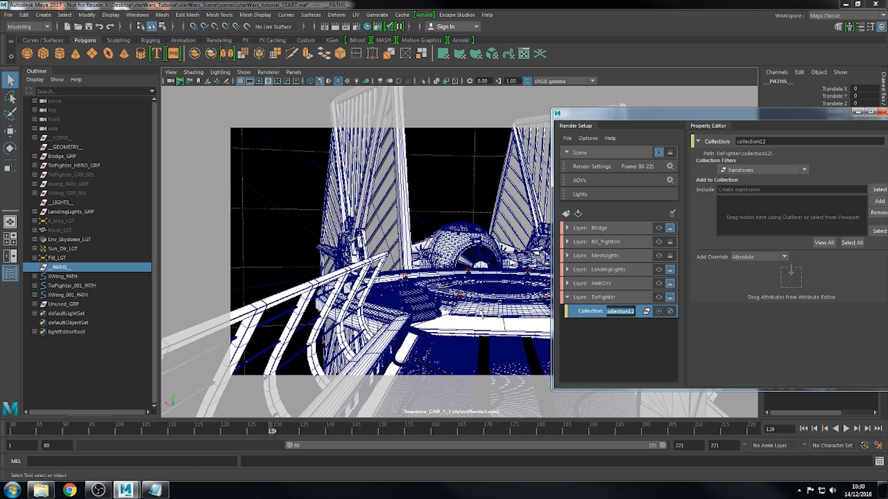
{"action": "type", "text": "t"}
{"action": "type", "text": "ieFigher_RENDER"}
{"action": "type", "text": "ABLE"}
{"action": "key", "text": "Return"}
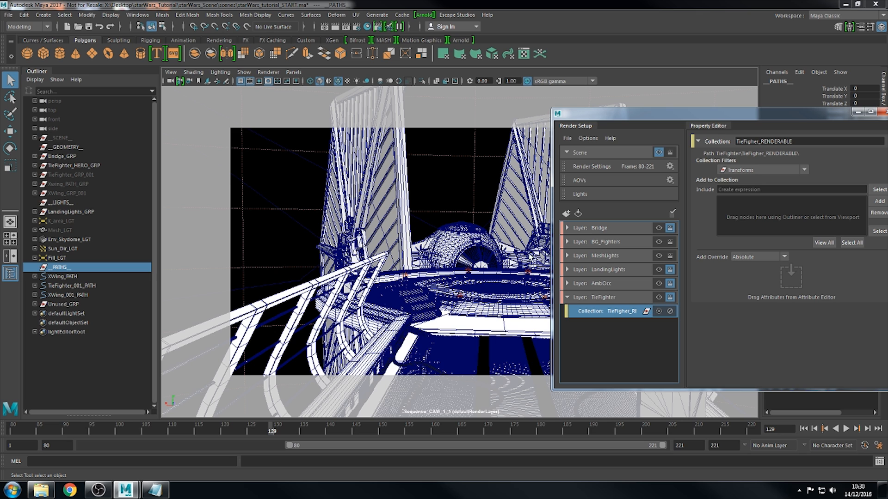
Widen the Render Setup window, correct the collection's name to TieFighter_RENDERABLE and add TieFighter_HERO_GRP to it.
{"action": "left_click_drag", "start_coordinate": [552, 258], "coordinate": [401, 257]}
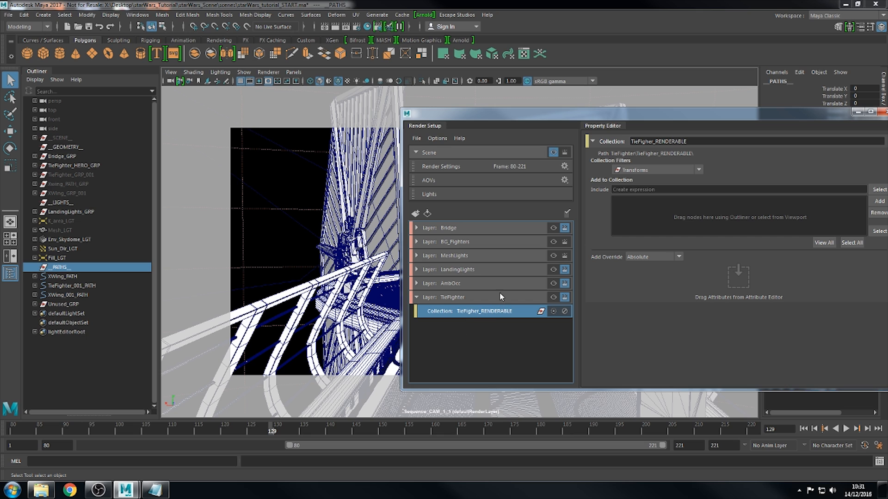
{"action": "right_click", "coordinate": [471, 311]}
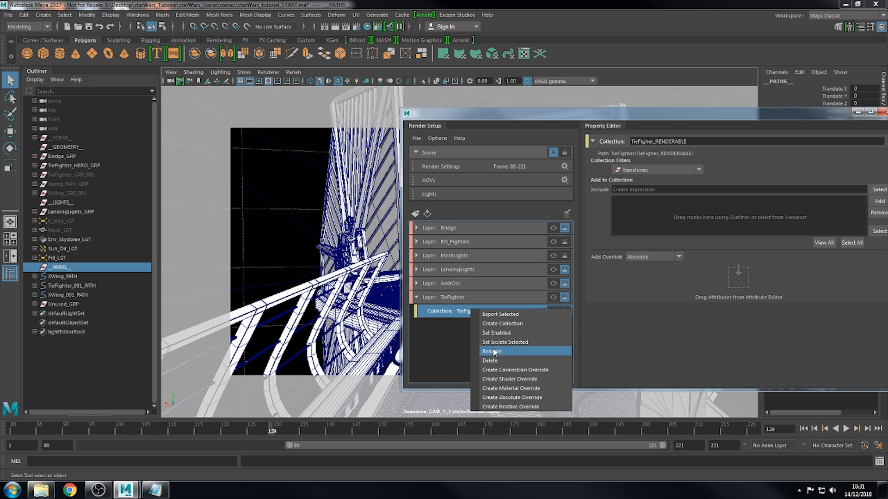
{"action": "left_click", "coordinate": [533, 352]}
{"action": "left_click", "coordinate": [472, 312]}
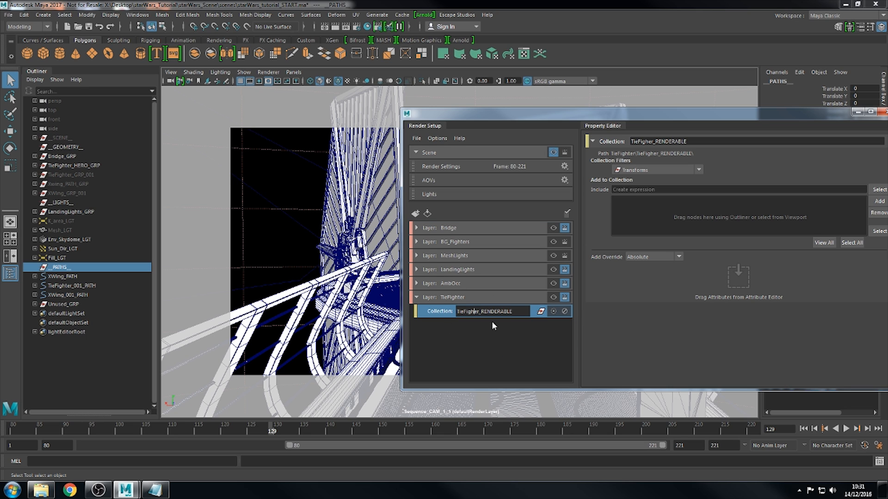
{"action": "type", "text": "t"}
{"action": "key", "text": "Return"}
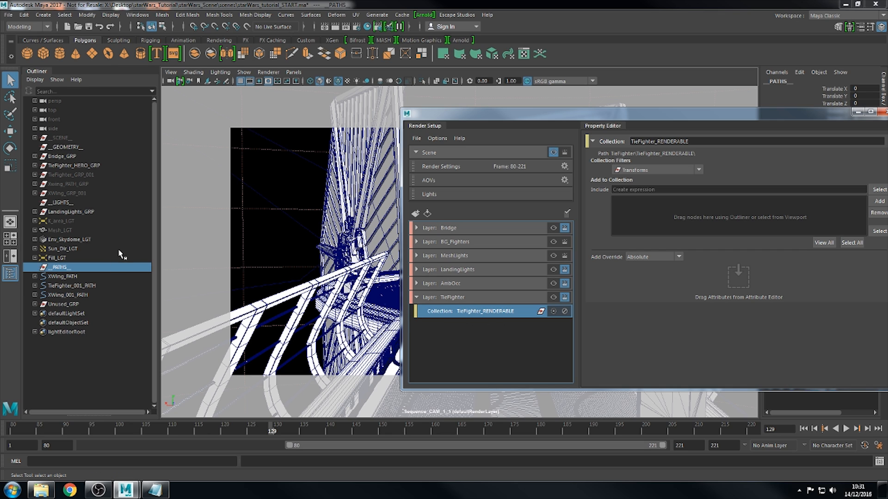
{"action": "left_click", "coordinate": [70, 166]}
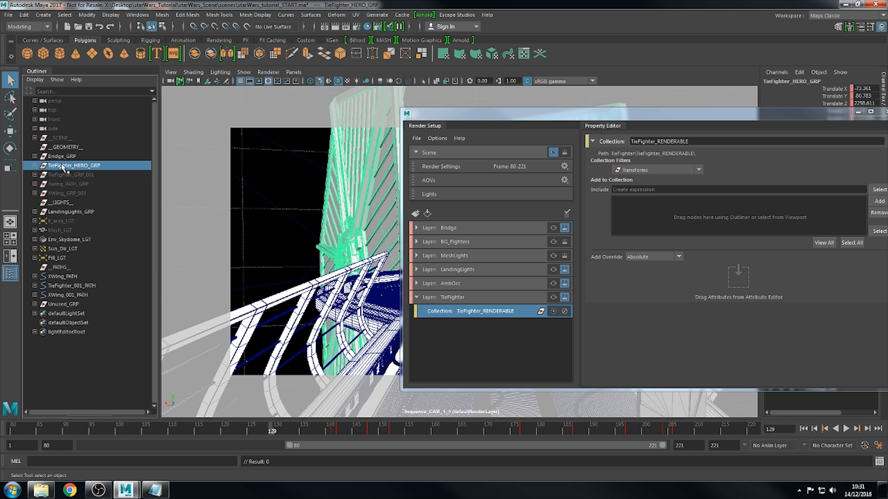
{"action": "left_click_drag", "start_coordinate": [689, 207], "coordinate": [691, 210]}
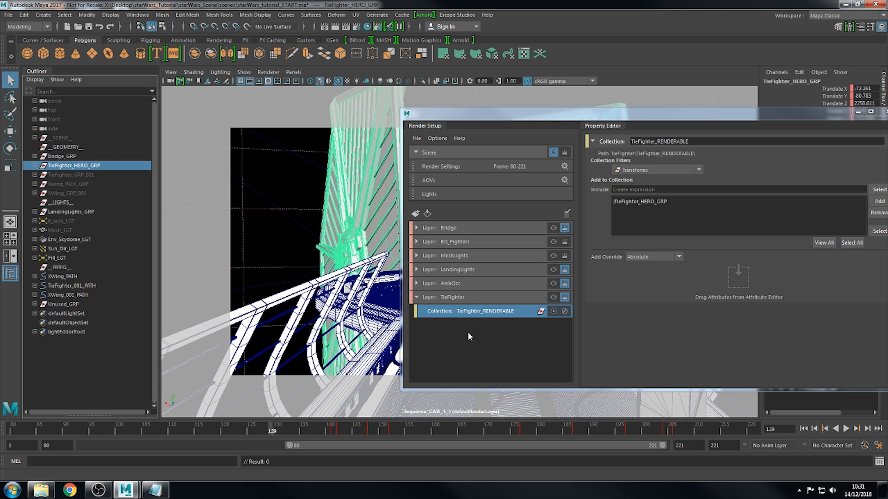
Create a second collection in the TieFighter layer and name it TieFighter_HOLDOUT.
{"action": "right_click", "coordinate": [449, 298]}
{"action": "left_click", "coordinate": [502, 309]}
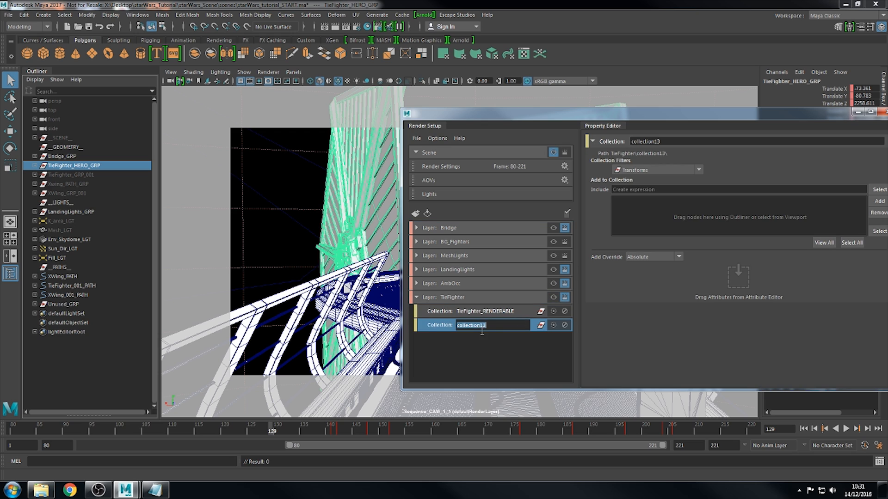
{"action": "type", "text": "t"}
{"action": "type", "text": "ieFighter_HOLDOUT"}
{"action": "key", "text": "Return"}
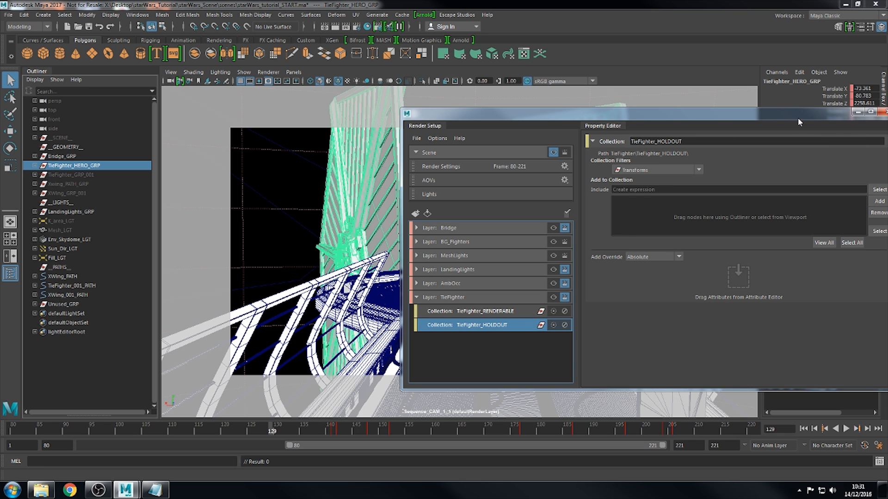
Move the Render Setup window clear of the Outliner and add Bridge_GRP to the TieFighter_HOLDOUT collection.
{"action": "left_click_drag", "start_coordinate": [798, 119], "coordinate": [720, 123]}
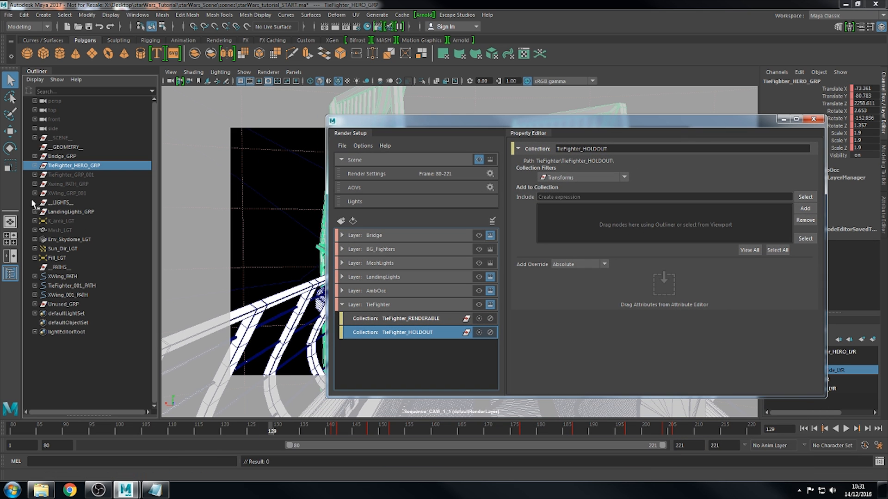
{"action": "left_click_drag", "start_coordinate": [433, 124], "coordinate": [490, 124]}
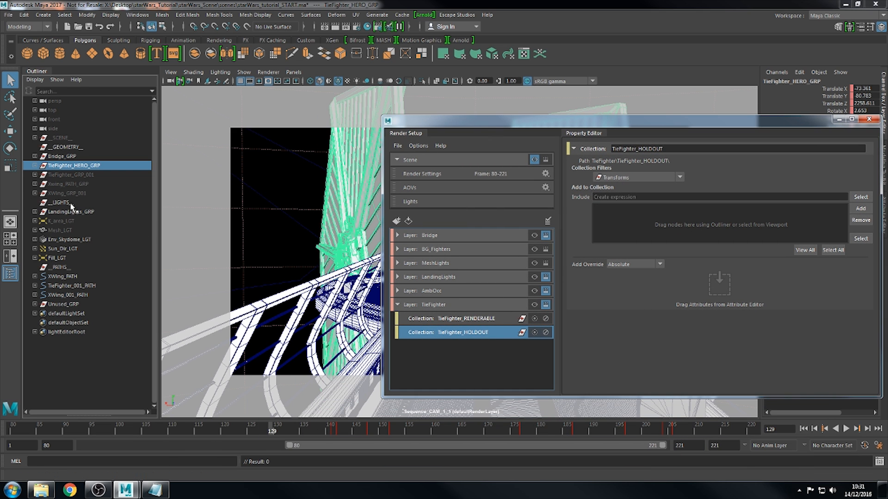
{"action": "left_click_drag", "start_coordinate": [60, 166], "coordinate": [704, 219]}
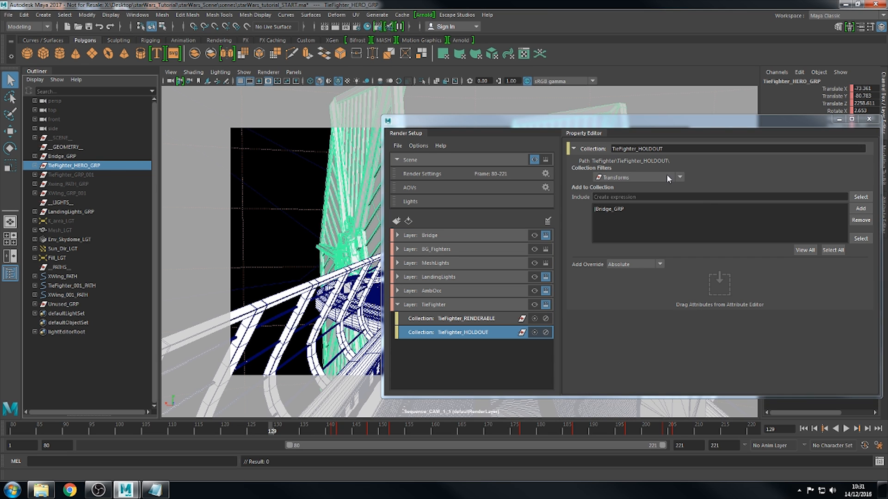
Move and narrow Render Setup to uncover the bridge, select its side railing and show the assigned Bridge_SHD material's attributes.
{"action": "left_click_drag", "start_coordinate": [681, 132], "coordinate": [623, 108]}
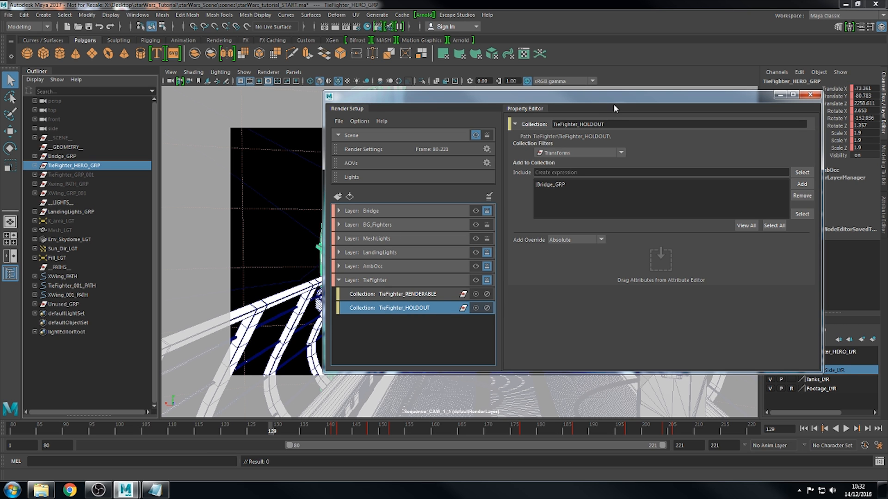
{"action": "left_click_drag", "start_coordinate": [614, 108], "coordinate": [335, 101]}
{"action": "left_click_drag", "start_coordinate": [544, 143], "coordinate": [411, 145]}
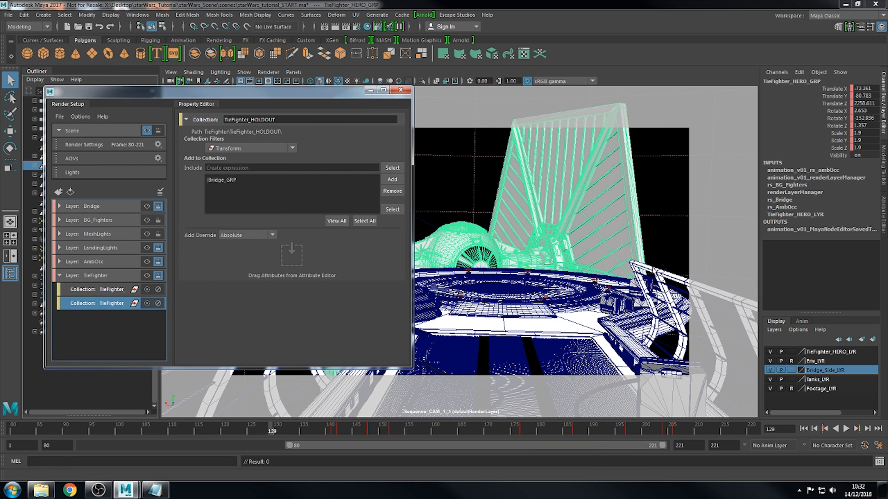
{"action": "left_click", "coordinate": [662, 290]}
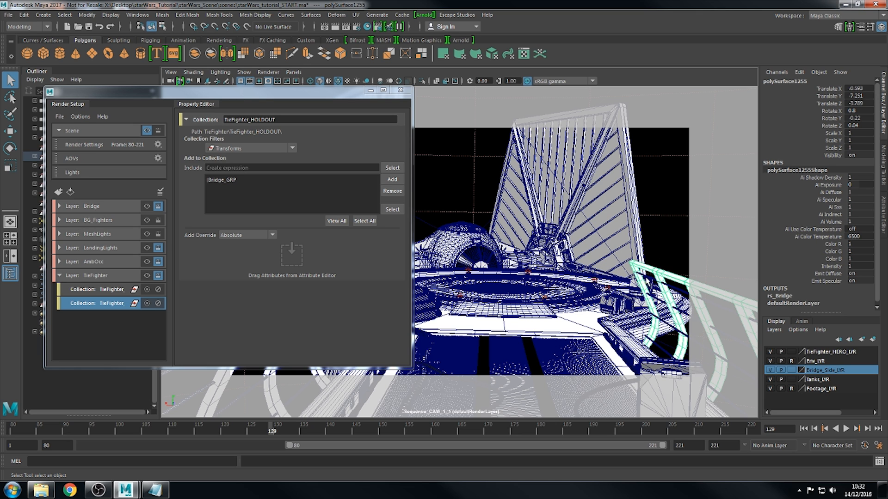
{"action": "key", "text": "ctrl+a"}
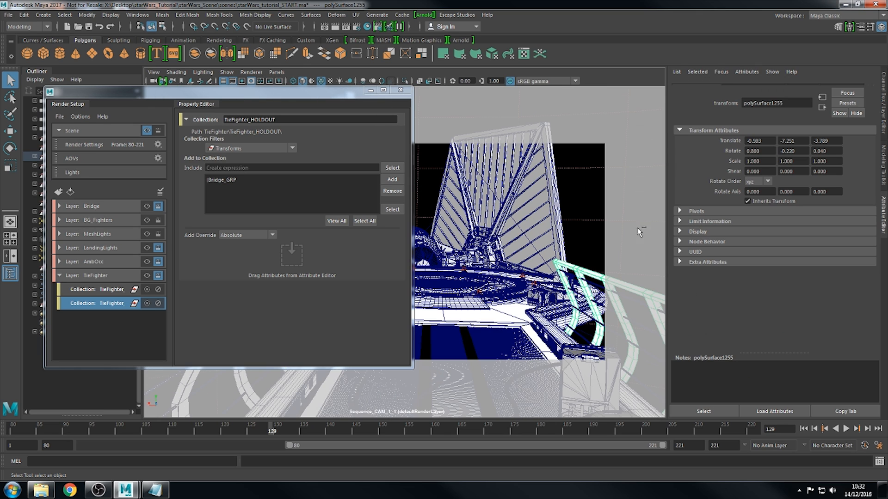
{"action": "left_click", "coordinate": [875, 88]}
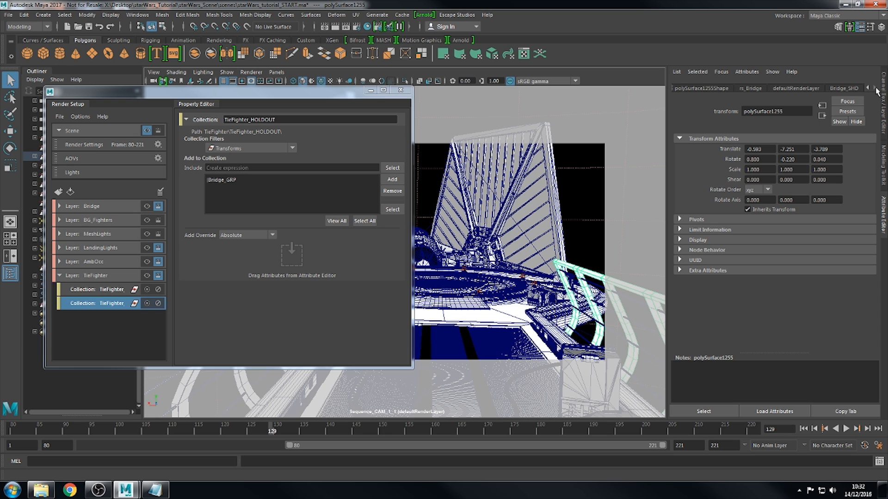
{"action": "left_click", "coordinate": [844, 88]}
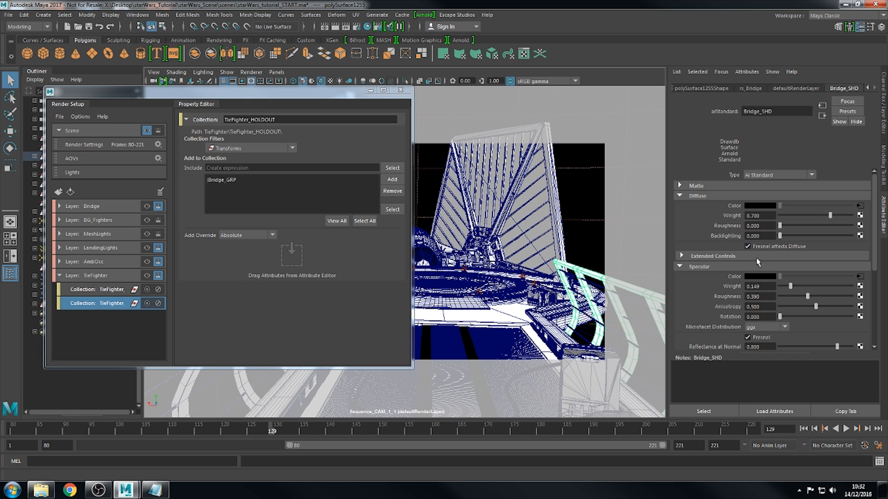
Move Render Setup aside and minimise it, then open the Arnold RenderView.
{"action": "left_click_drag", "start_coordinate": [325, 91], "coordinate": [374, 122]}
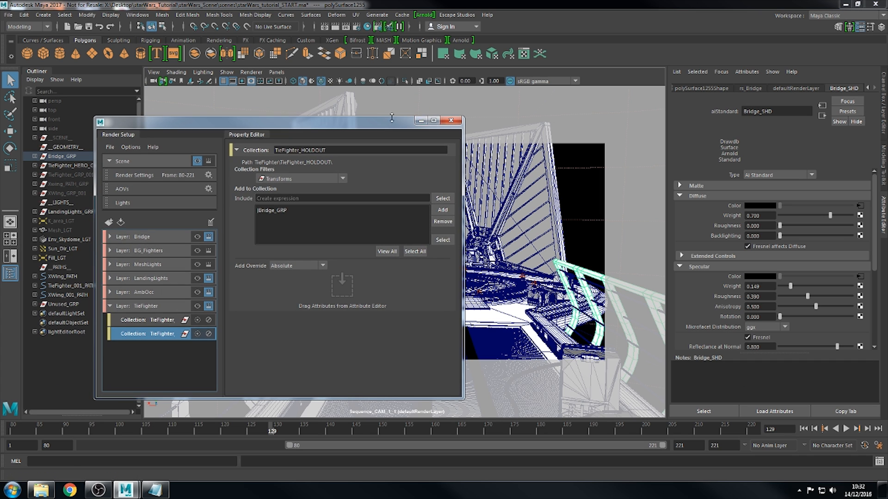
{"action": "left_click", "coordinate": [424, 120]}
{"action": "left_click", "coordinate": [424, 15]}
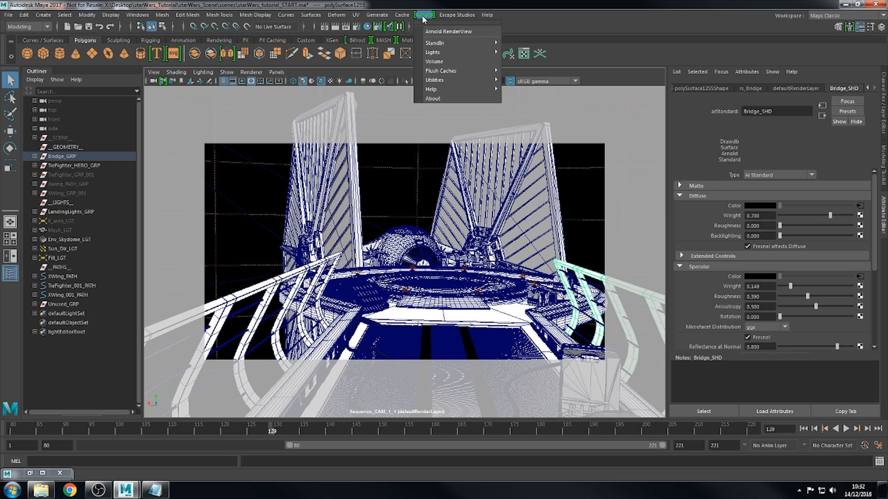
{"action": "left_click", "coordinate": [451, 32]}
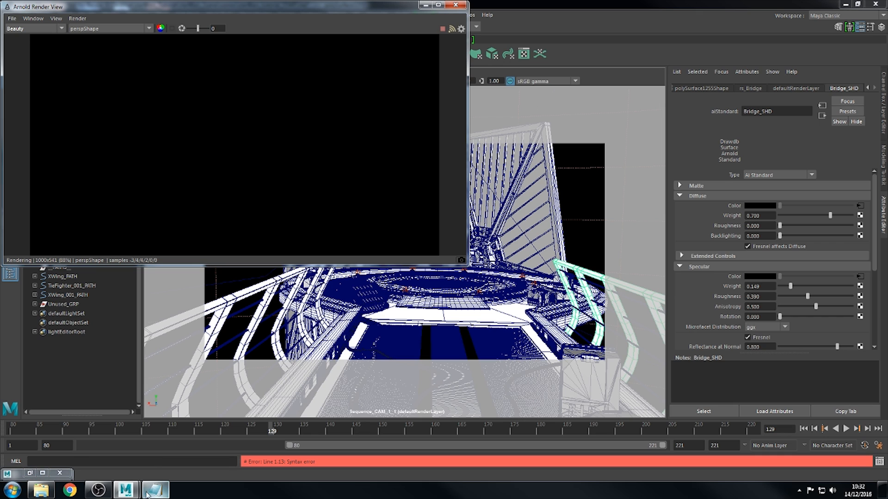
Bring back Render Setup, make TieFighter the visible render layer and collapse its collections.
{"action": "left_click", "coordinate": [42, 473]}
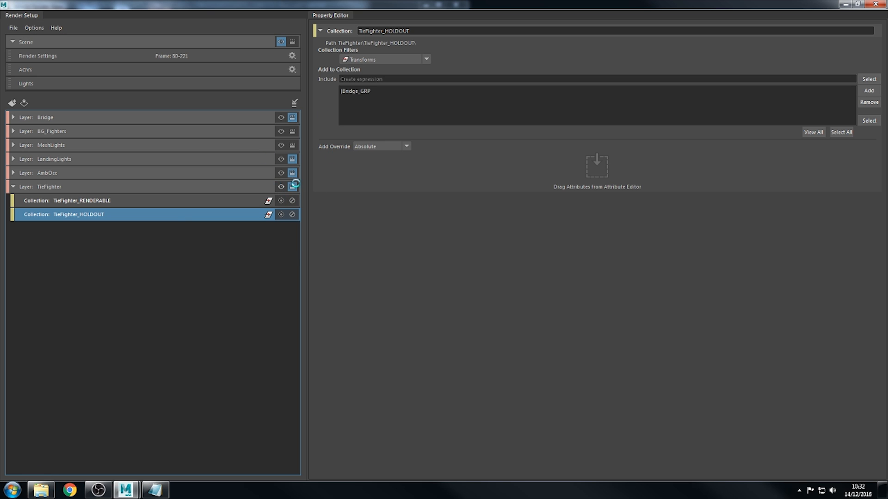
{"action": "left_click", "coordinate": [281, 187]}
{"action": "left_click", "coordinate": [13, 186]}
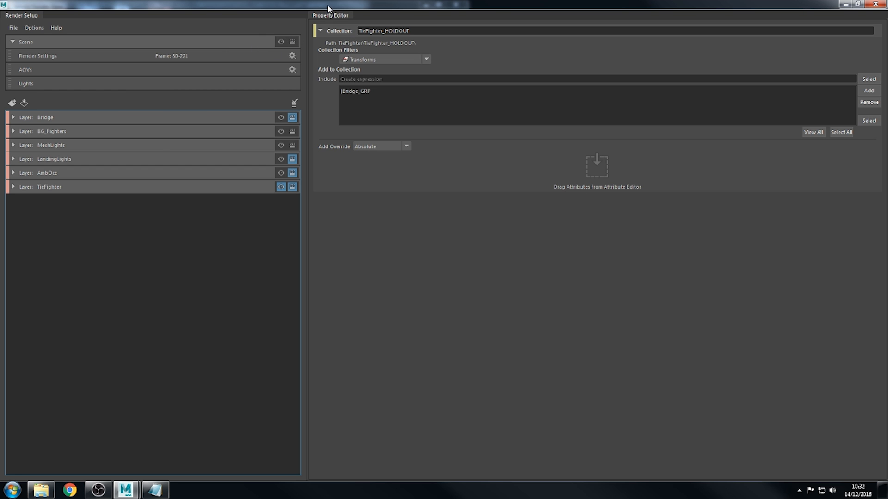
{"action": "left_click_drag", "start_coordinate": [333, 6], "coordinate": [677, 58]}
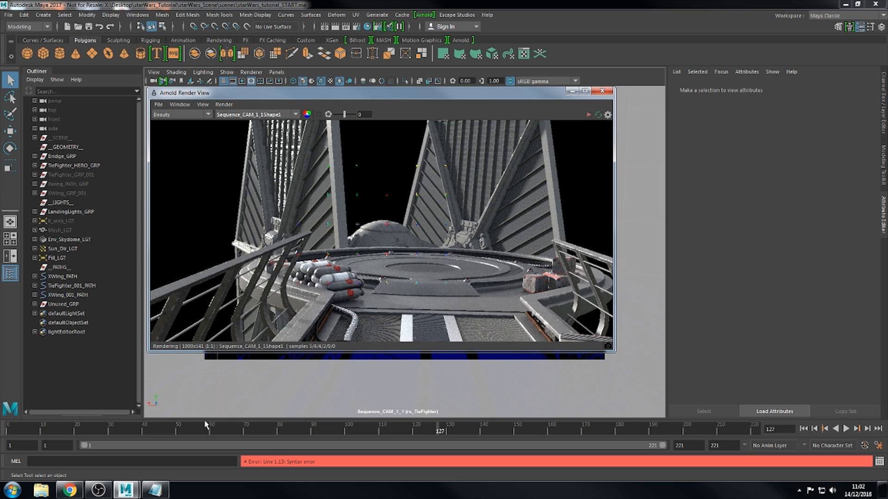
Check the render's alpha channel in the Arnold Render View, return to the colour display and close the render view.
{"action": "left_click", "coordinate": [307, 115]}
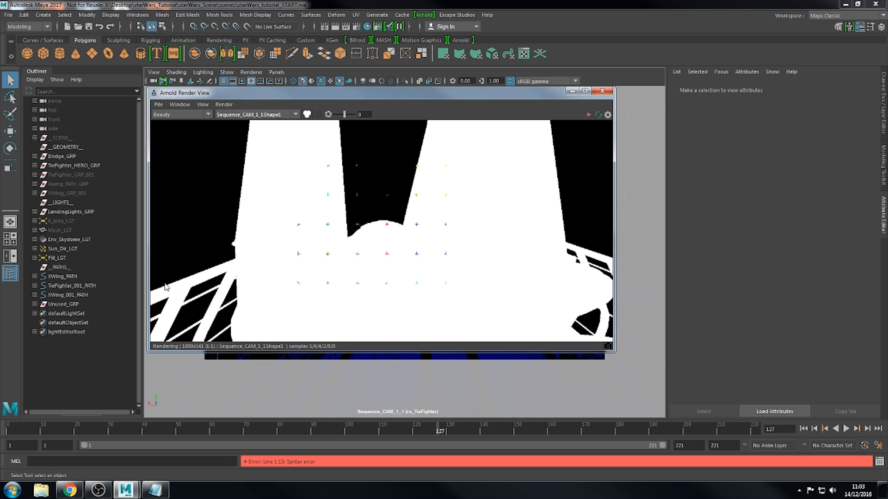
{"action": "left_click", "coordinate": [306, 115]}
{"action": "left_click_drag", "start_coordinate": [544, 101], "coordinate": [524, 103]}
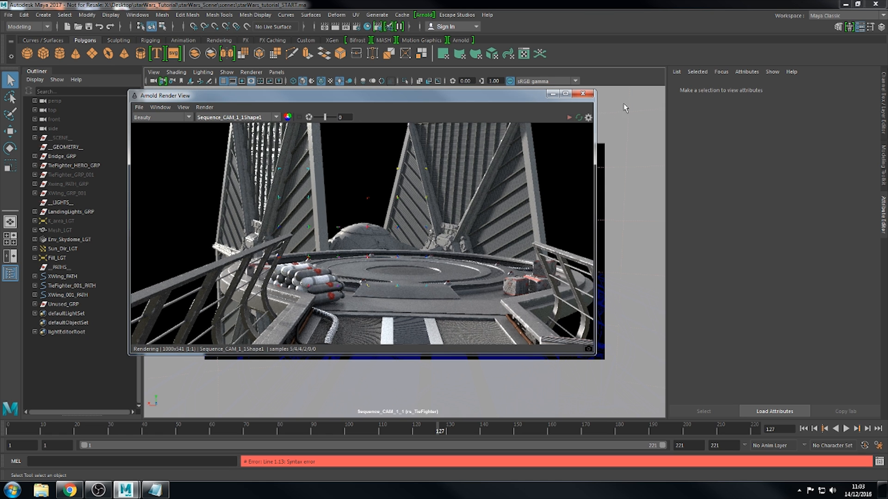
{"action": "left_click", "coordinate": [583, 93]}
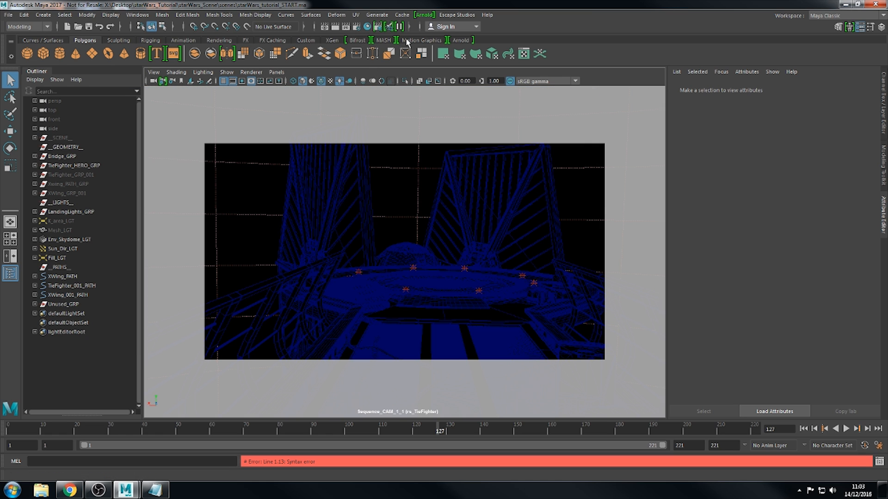
Reopen Render Setup, expand the TieFighter layer and select its TieFighter_HOLDOUT collection.
{"action": "left_click", "coordinate": [377, 26]}
{"action": "left_click_drag", "start_coordinate": [421, 227], "coordinate": [340, 105]}
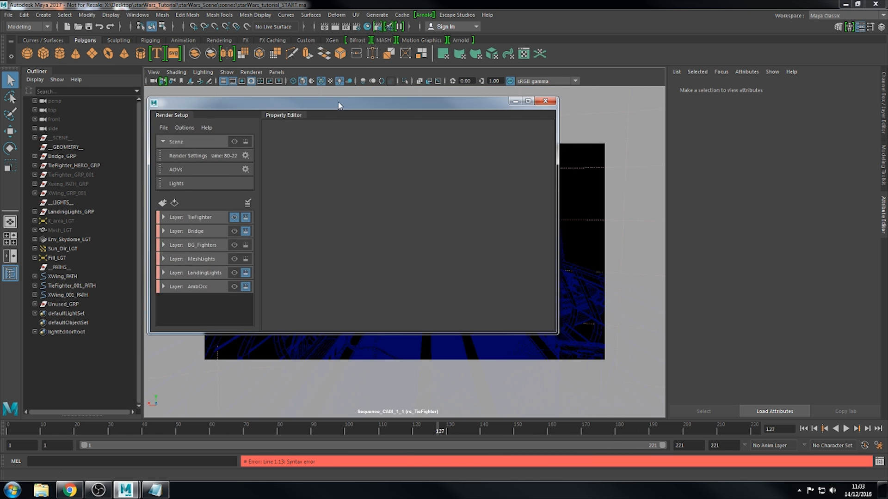
{"action": "left_click", "coordinate": [166, 219]}
{"action": "left_click", "coordinate": [213, 247]}
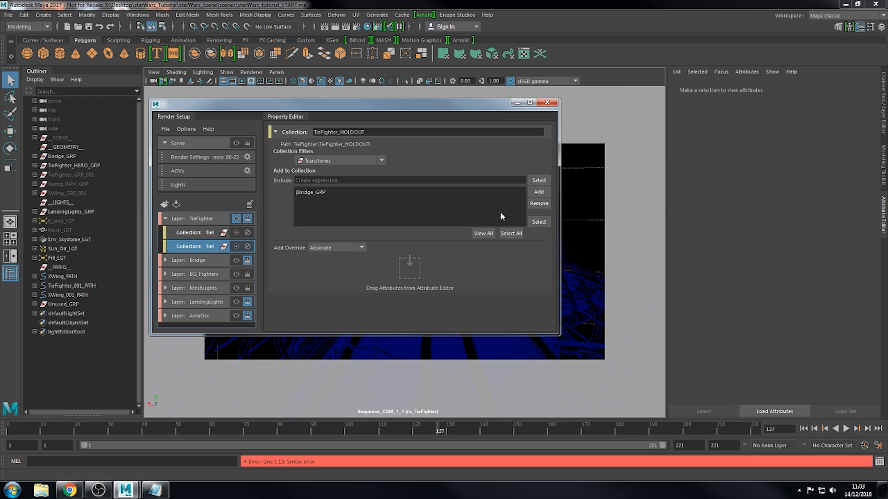
Expand Bridge_GRP in the Outliner, select a bridge cable and show the Matte settings of its Pipes_SHD material.
{"action": "left_click", "coordinate": [59, 156]}
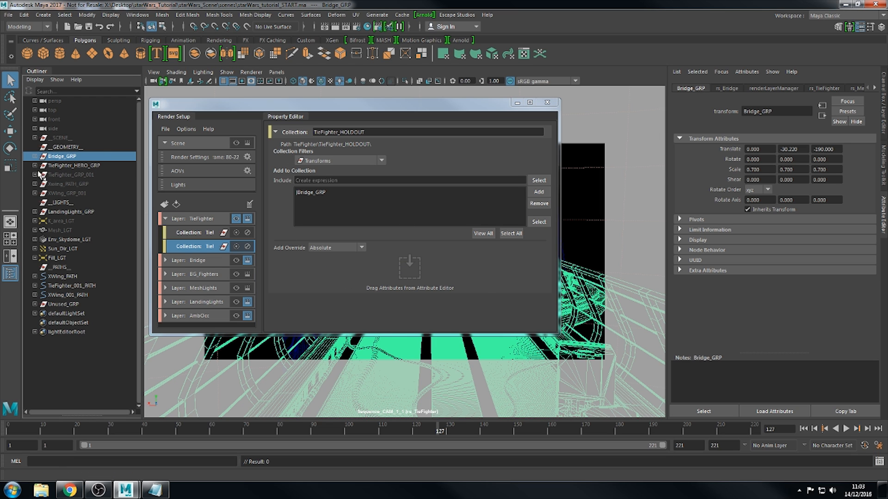
{"action": "left_click", "coordinate": [34, 156]}
{"action": "left_click", "coordinate": [548, 347]}
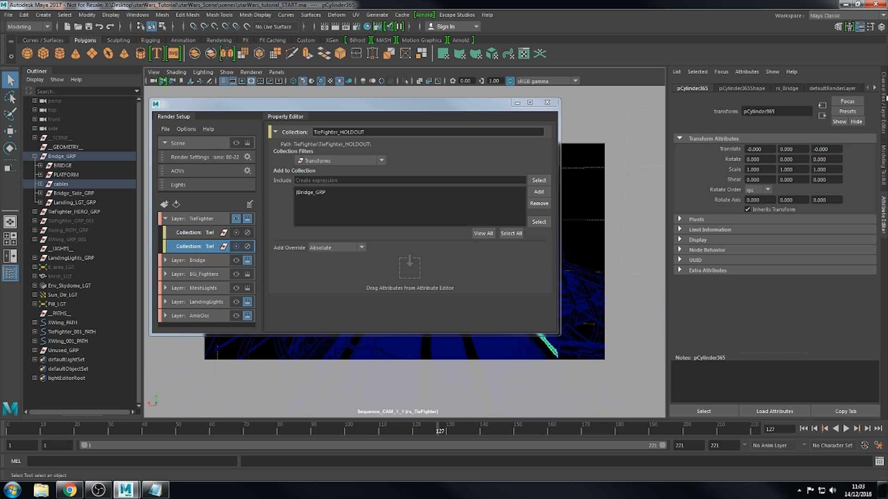
{"action": "left_click", "coordinate": [874, 87]}
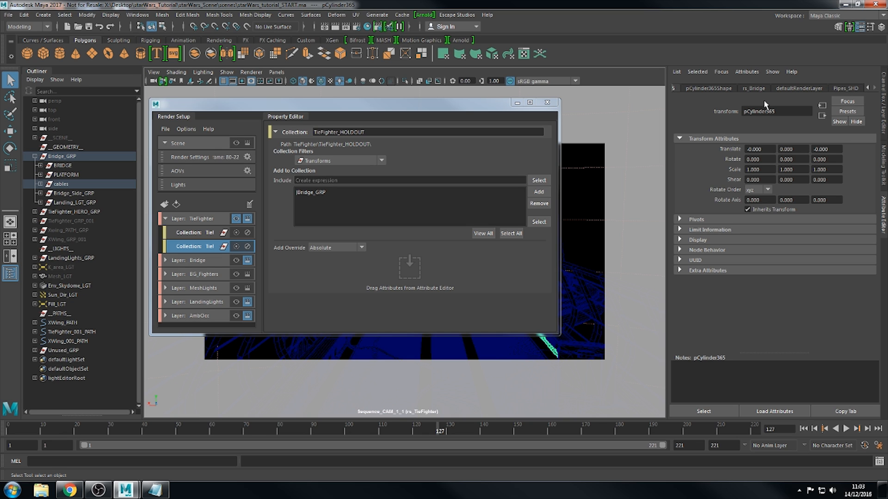
{"action": "left_click", "coordinate": [846, 88]}
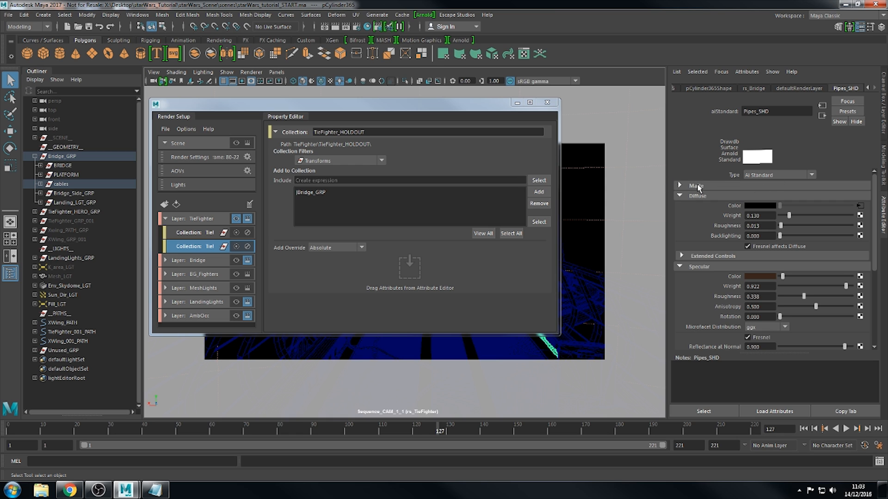
{"action": "left_click", "coordinate": [681, 186]}
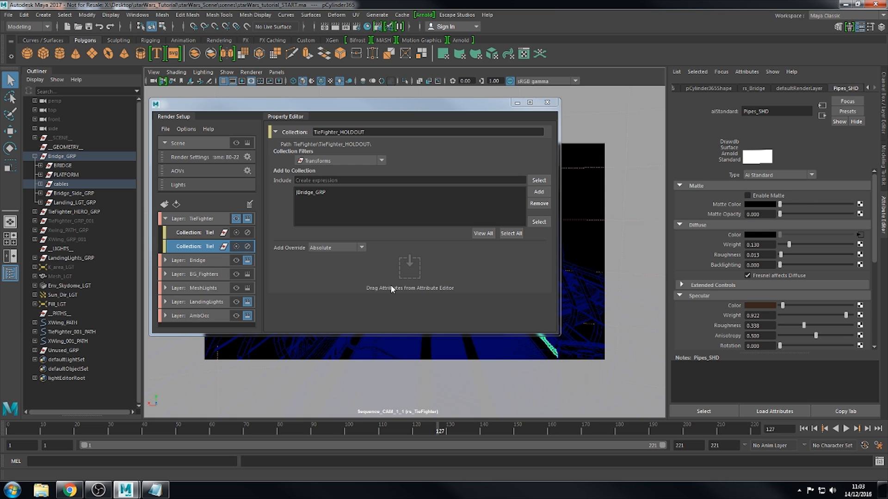
Add an absolute override for Enable Matte to the TieFighter_HOLDOUT collection and widen the Render Setup window.
{"action": "middle_click_drag", "start_coordinate": [762, 195], "coordinate": [764, 196]}
{"action": "middle_click_drag", "start_coordinate": [411, 267], "coordinate": [413, 273]}
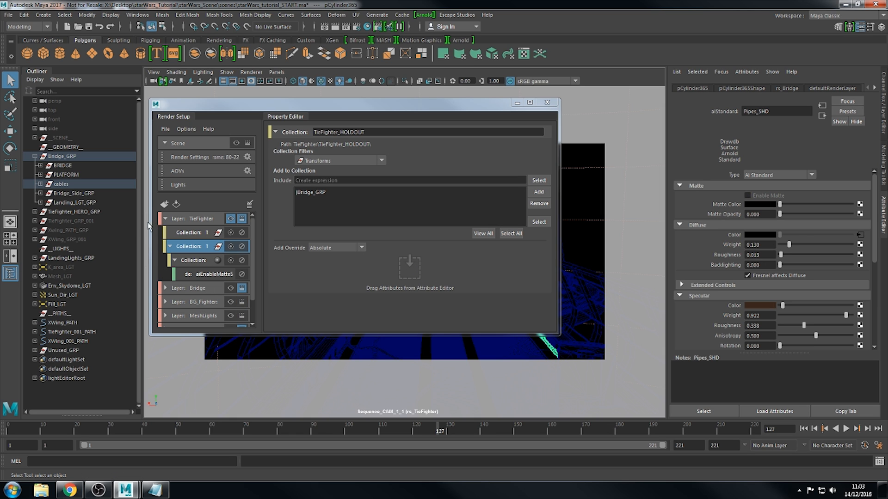
{"action": "left_click_drag", "start_coordinate": [149, 226], "coordinate": [33, 221]}
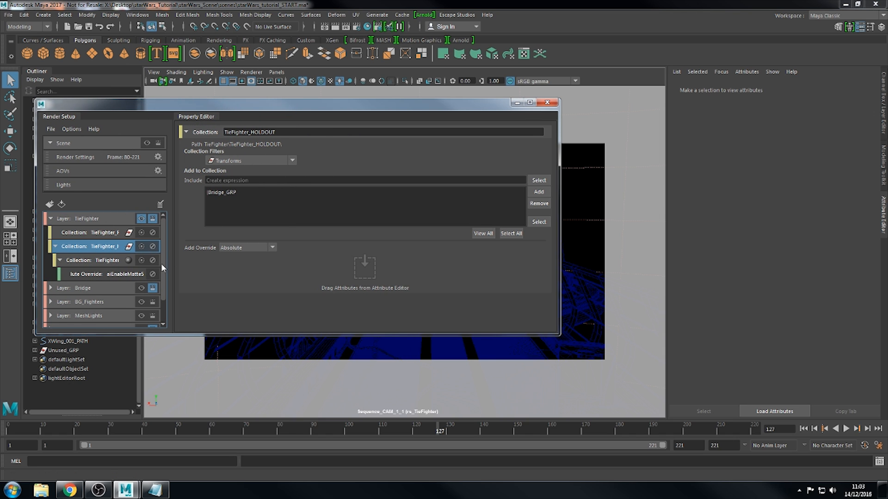
Turn on Ai Enable Matte in the TieFighter_HOLDOUT collection's absolute override and close the Render Setup window.
{"action": "left_click", "coordinate": [88, 273]}
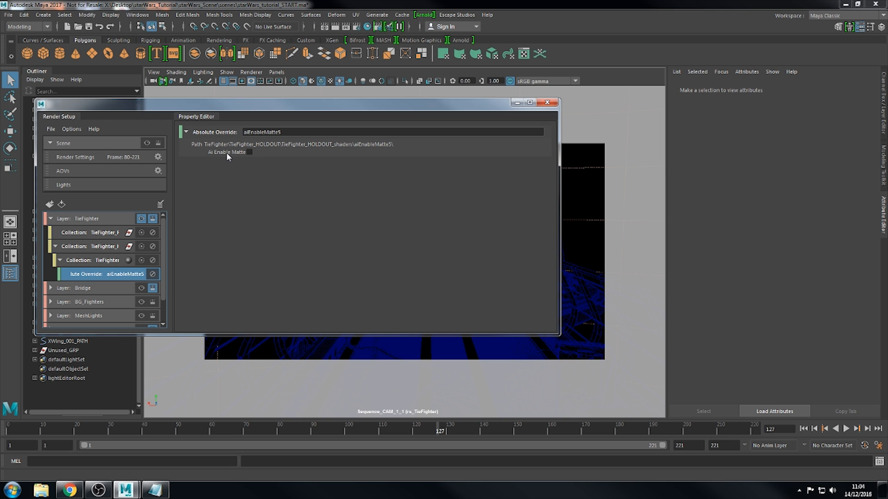
{"action": "left_click", "coordinate": [249, 152]}
{"action": "left_click_drag", "start_coordinate": [262, 103], "coordinate": [469, 98]}
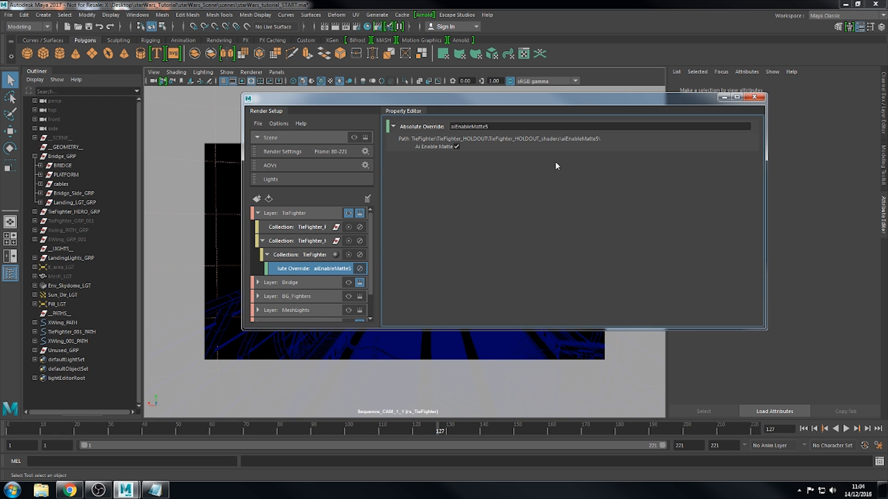
{"action": "left_click", "coordinate": [754, 97]}
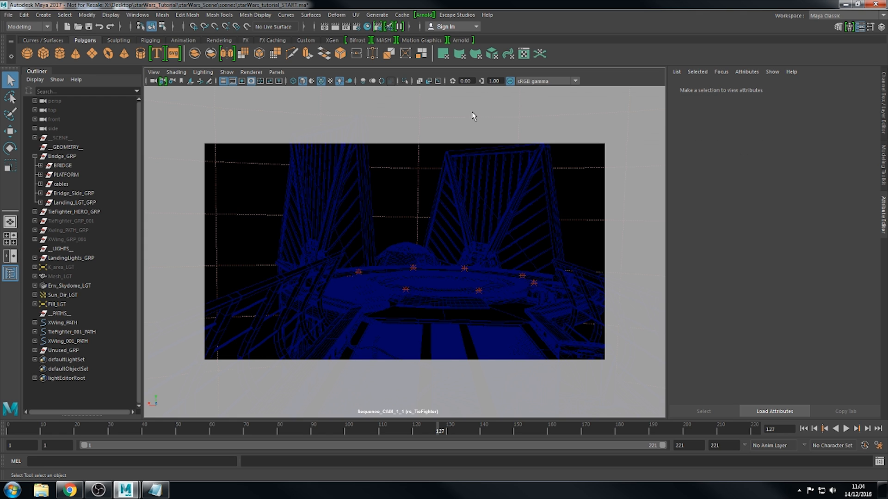
Render the TieFighter layer in the Arnold Render View, inspect its alpha channel and close the render view.
{"action": "left_click", "coordinate": [424, 15]}
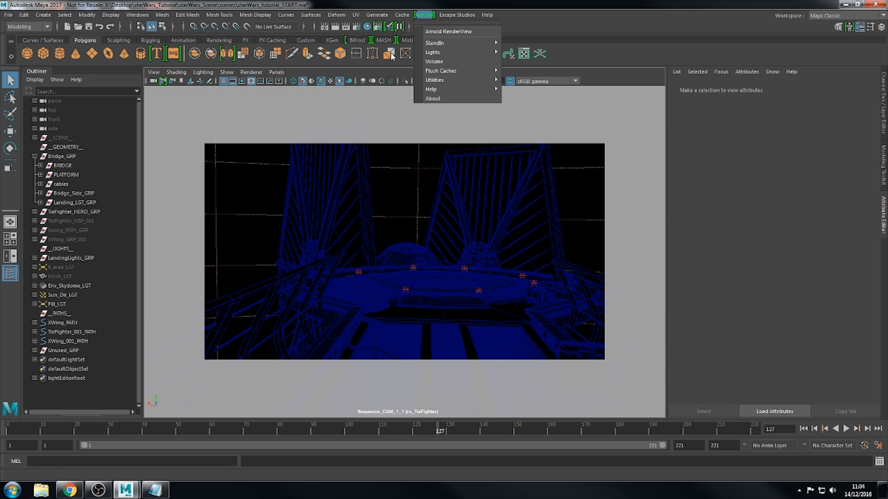
{"action": "left_click", "coordinate": [440, 32]}
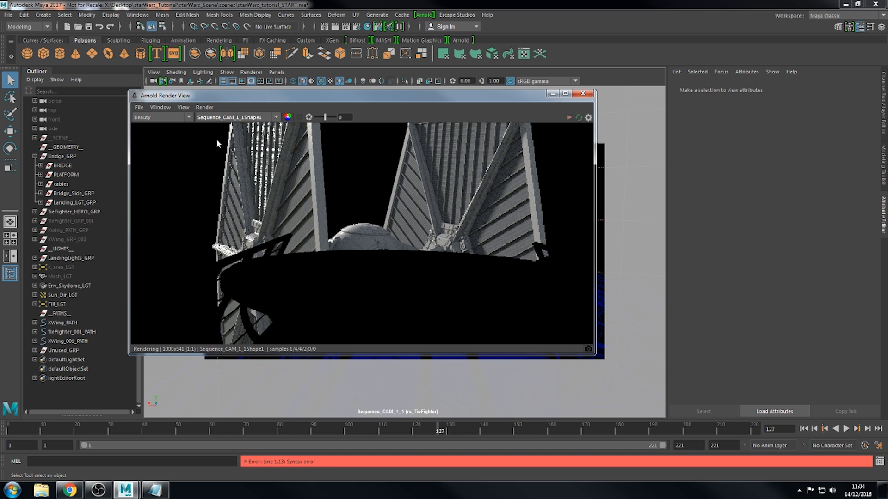
{"action": "left_click", "coordinate": [288, 117]}
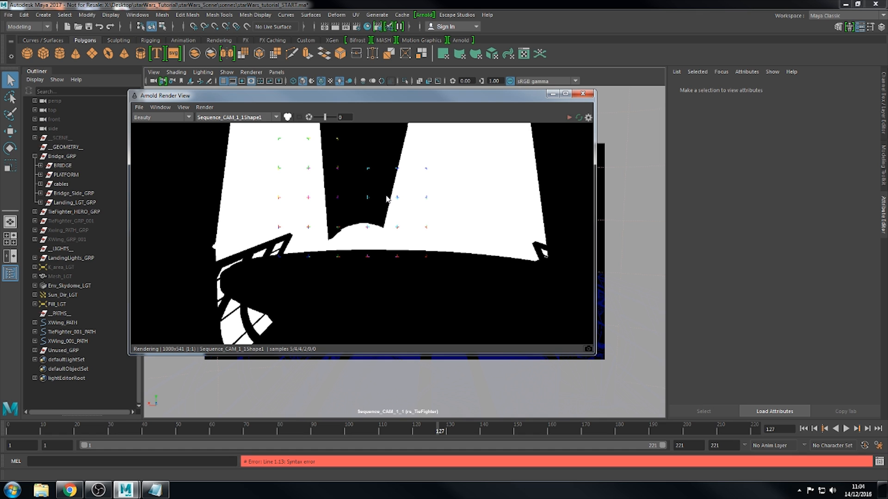
{"action": "left_click", "coordinate": [583, 94]}
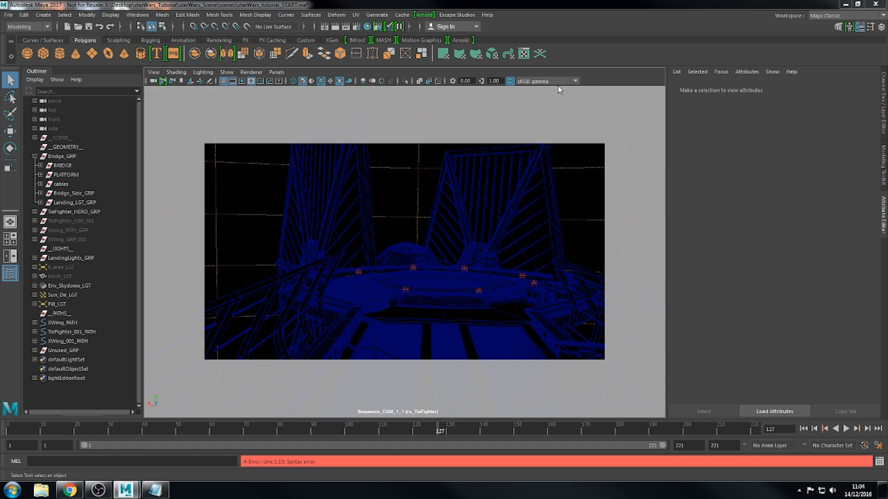
Reopen Render Setup and delete the existing AmbOcc layer.
{"action": "left_click", "coordinate": [378, 28]}
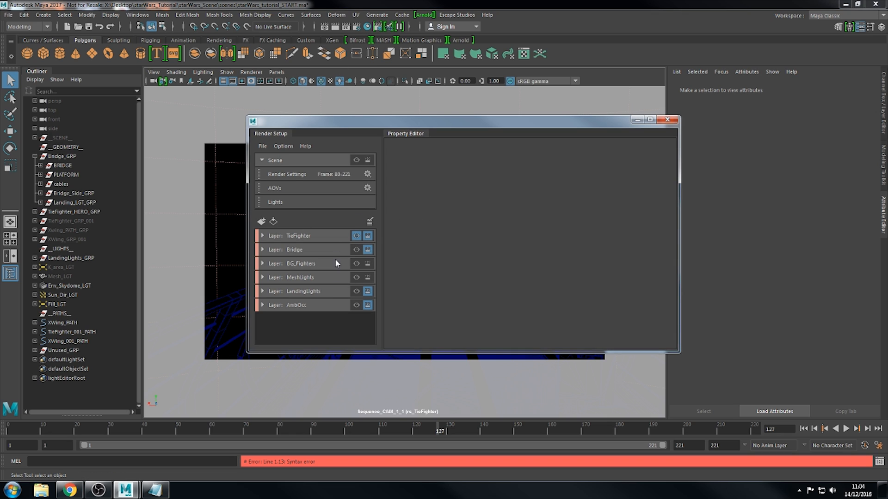
{"action": "left_click", "coordinate": [304, 306]}
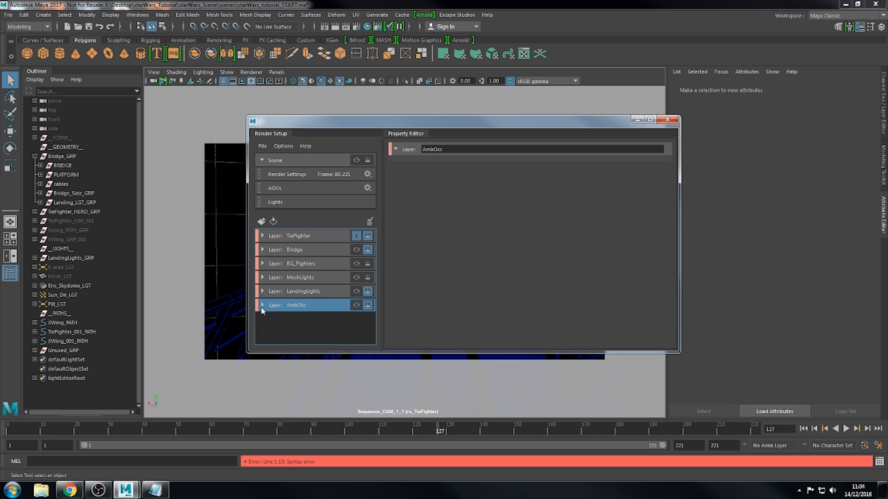
{"action": "right_click", "coordinate": [299, 306]}
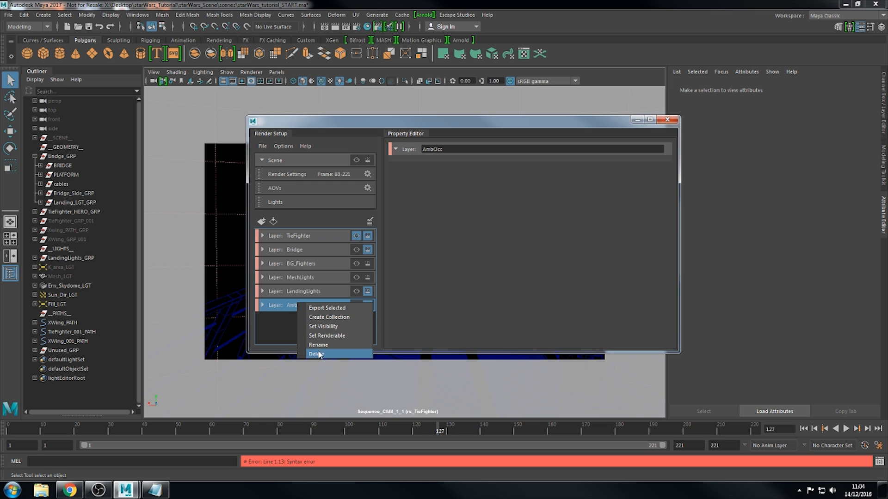
{"action": "left_click", "coordinate": [318, 354]}
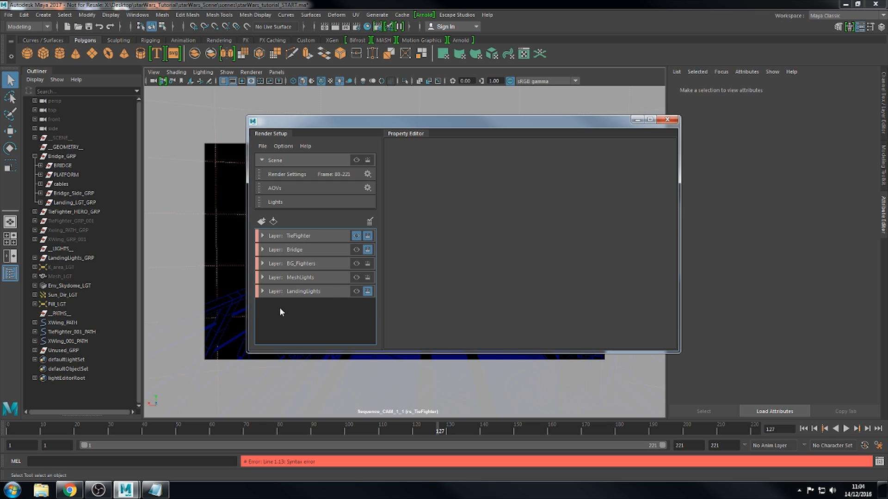
Create a new render layer named AmbOcc and add a collection named AmbOcc_RENDERABLE to it.
{"action": "left_click", "coordinate": [261, 221]}
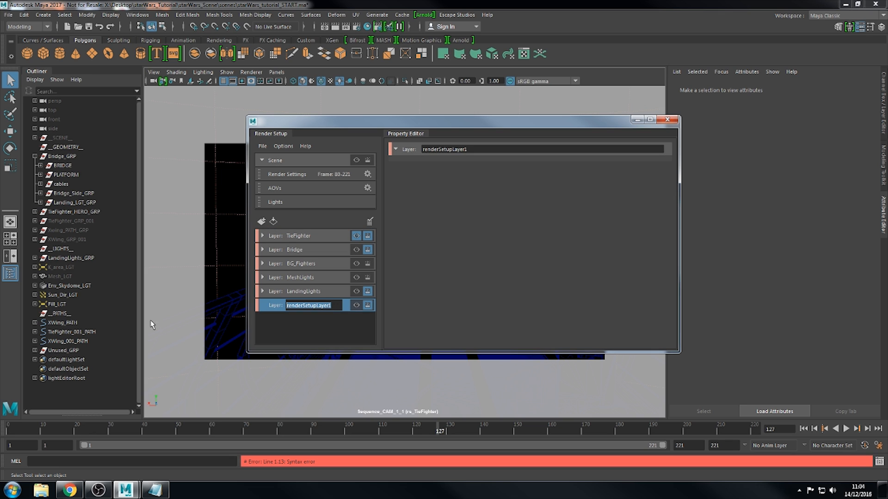
{"action": "type", "text": "AmbOcc"}
{"action": "key", "text": "Return"}
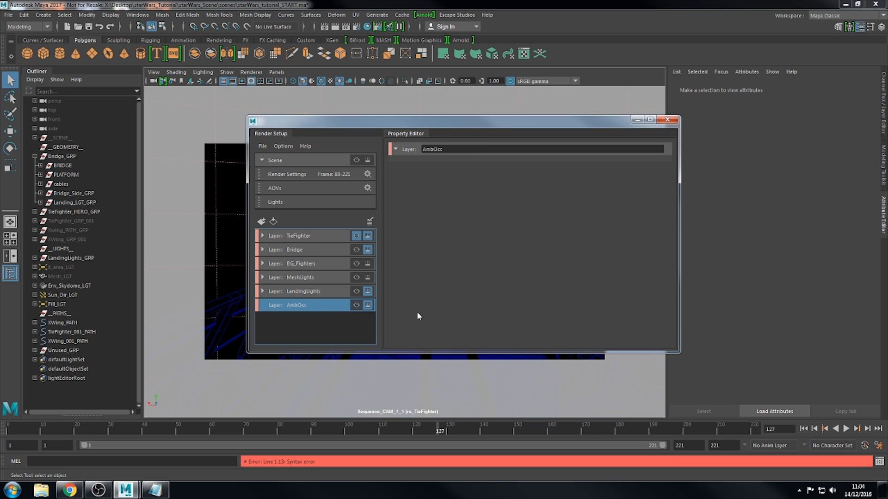
{"action": "right_click", "coordinate": [301, 308]}
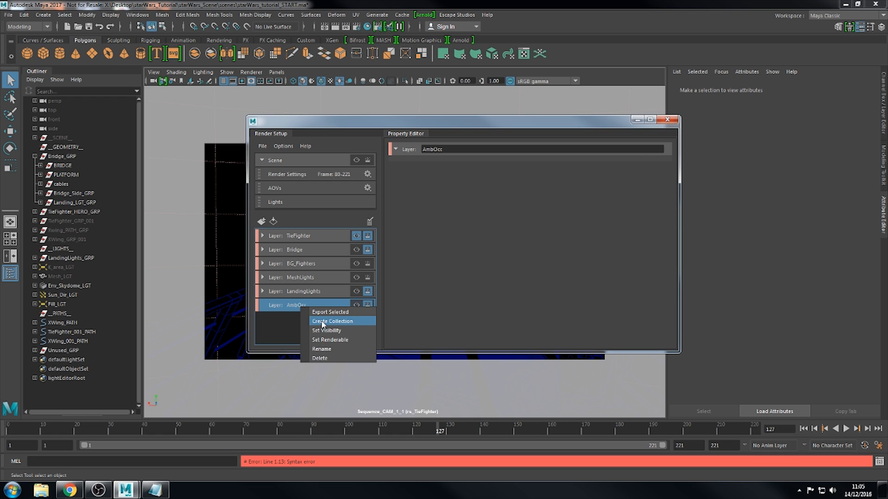
{"action": "left_click", "coordinate": [319, 312]}
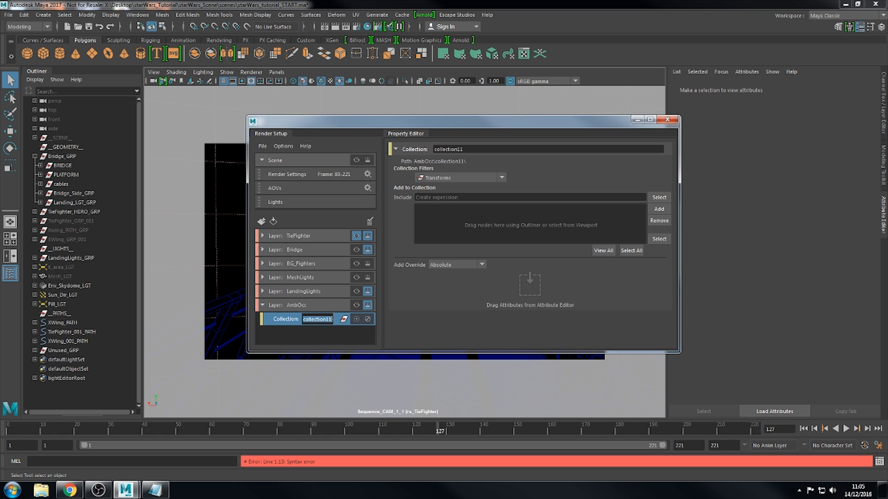
{"action": "key", "text": "BackSpace"}
{"action": "type", "text": "AmbOcc_RENDERABLE"}
{"action": "key", "text": "Return"}
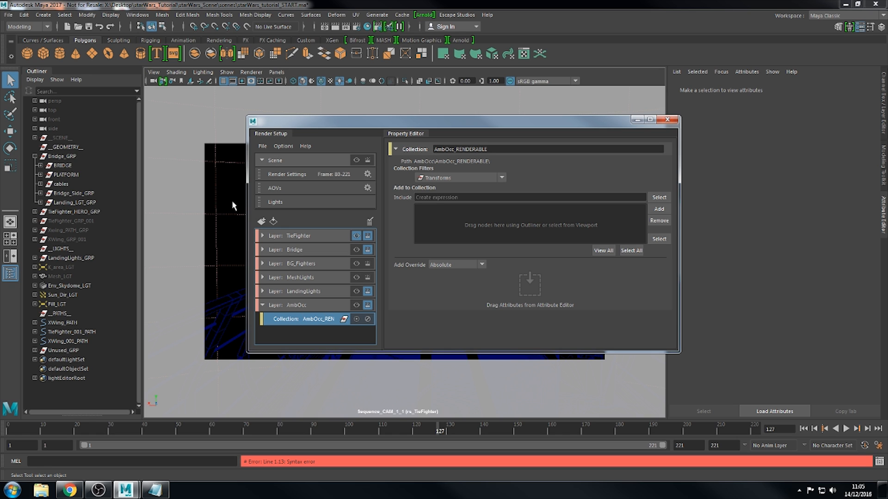
Add Bridge_GRP and TieFighter_HERO_GRP from the Outliner to the AmbOcc_RENDERABLE collection.
{"action": "left_click", "coordinate": [62, 156]}
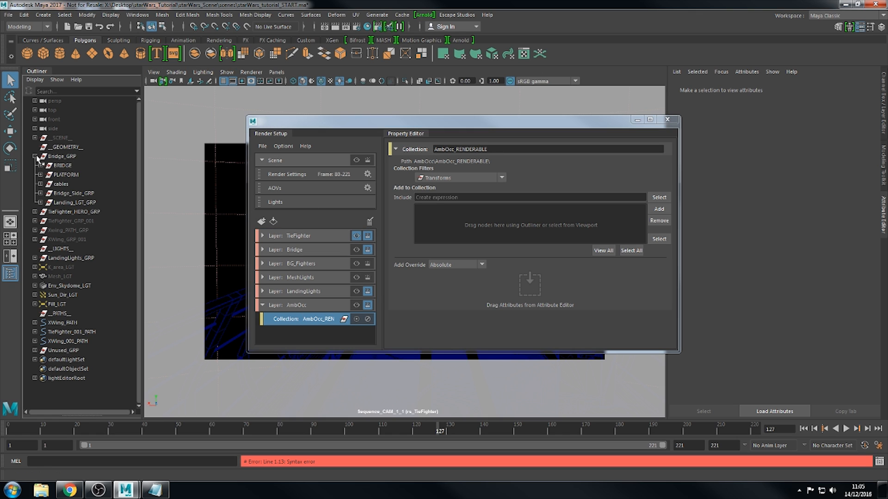
{"action": "left_click", "coordinate": [35, 157]}
{"action": "left_click", "coordinate": [65, 165], "text": "ctrl"}
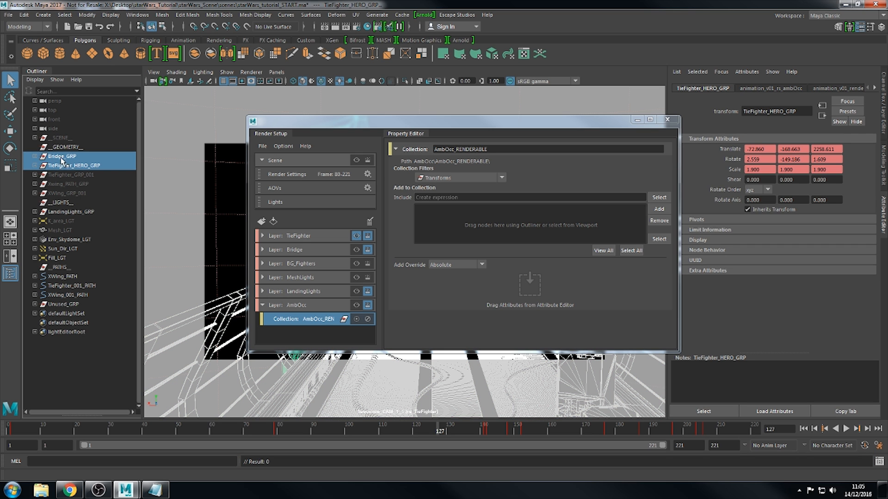
{"action": "left_click_drag", "start_coordinate": [65, 165], "coordinate": [520, 220]}
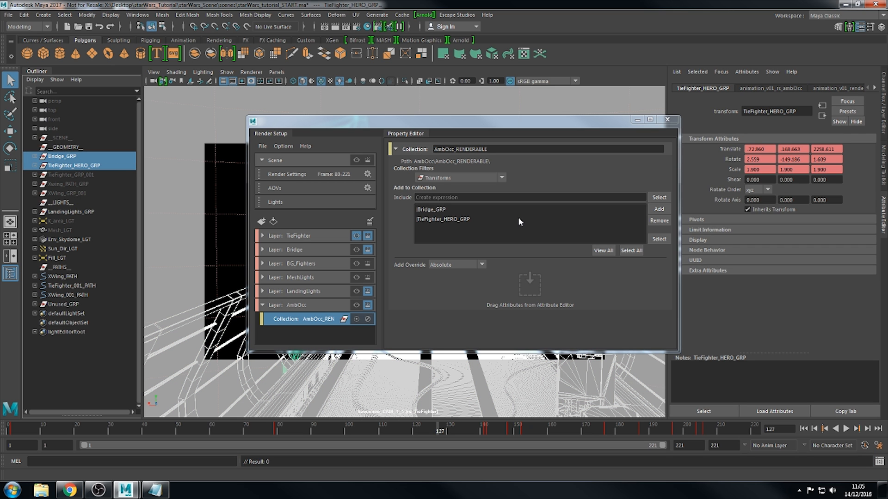
{"action": "left_click_drag", "start_coordinate": [471, 121], "coordinate": [446, 103]}
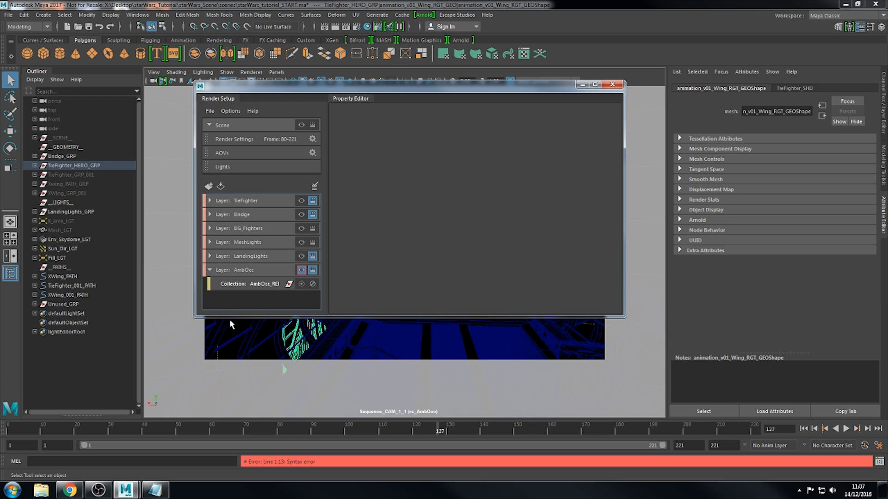
Create a shader override on the AmbOcc_RENDERABLE collection, keeping its default name.
{"action": "left_click", "coordinate": [272, 284]}
{"action": "right_click", "coordinate": [272, 284]}
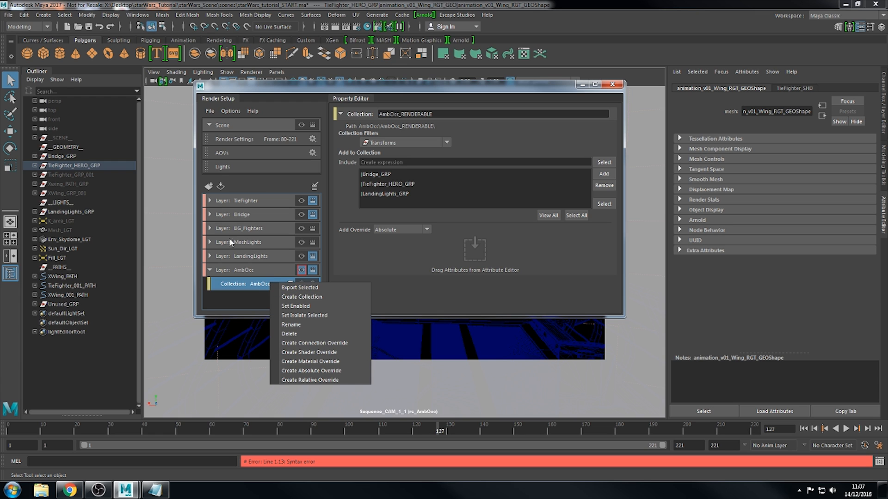
{"action": "left_click", "coordinate": [303, 354]}
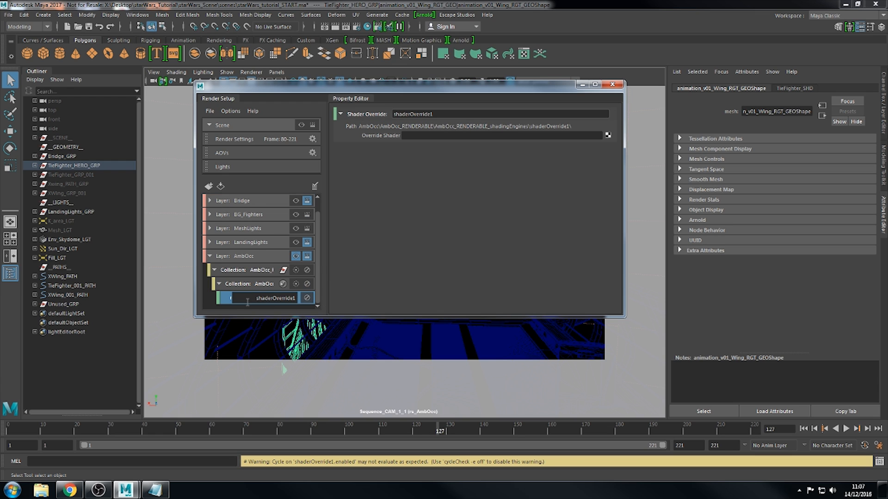
{"action": "left_click", "coordinate": [227, 303]}
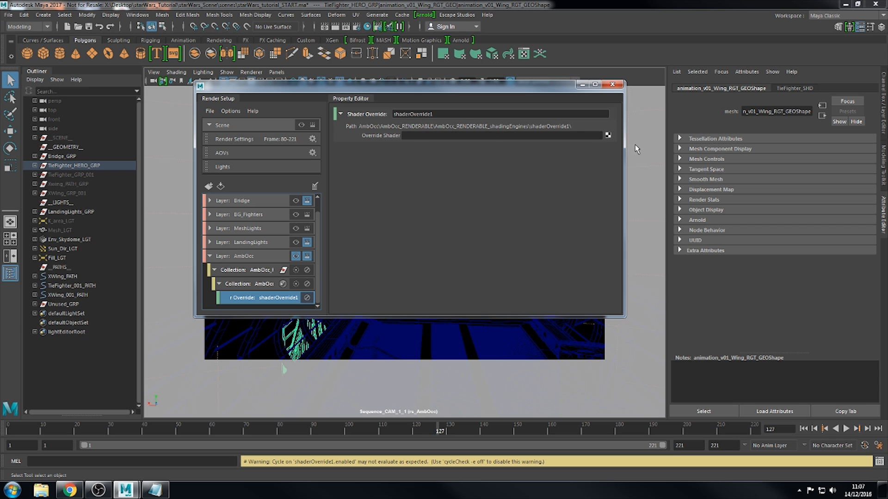
Assign a new Arnold aiAmbientOcclusion shader as the override shader and close the Render Setup window.
{"action": "left_click", "coordinate": [608, 136]}
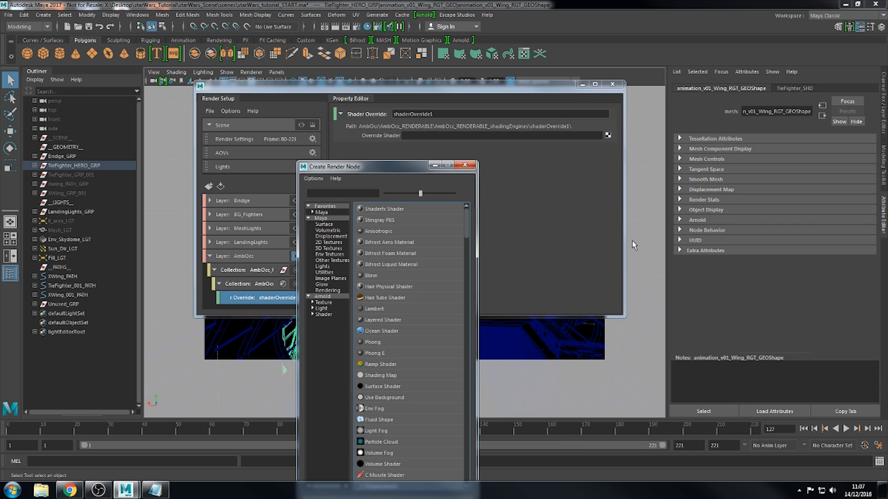
{"action": "left_click", "coordinate": [323, 297]}
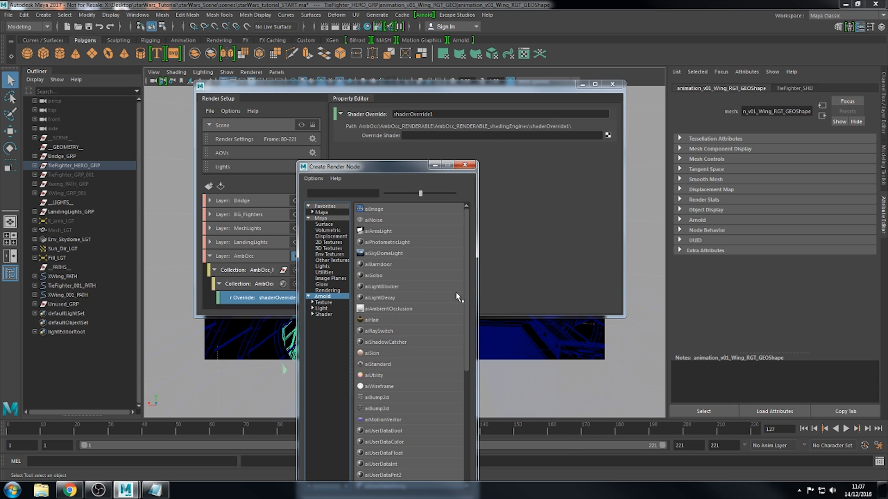
{"action": "left_click", "coordinate": [384, 310]}
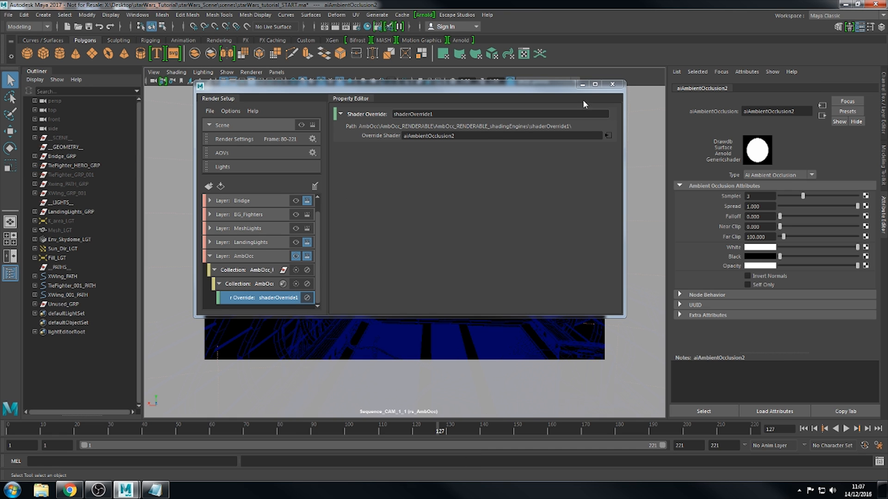
{"action": "left_click_drag", "start_coordinate": [546, 90], "coordinate": [471, 121]}
{"action": "left_click", "coordinate": [542, 115]}
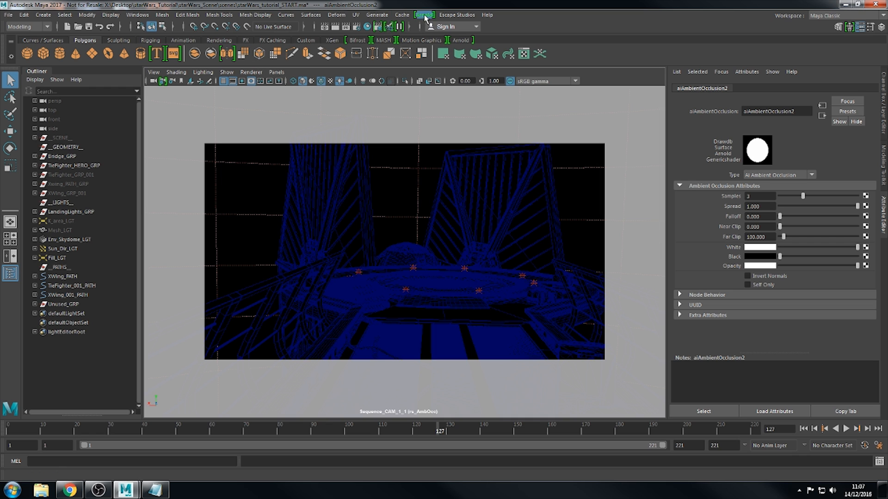
Check the active layer in Render Setup, examine the AmbOcc layer's full frame in the Arnold Render View and close it.
{"action": "left_click", "coordinate": [378, 26]}
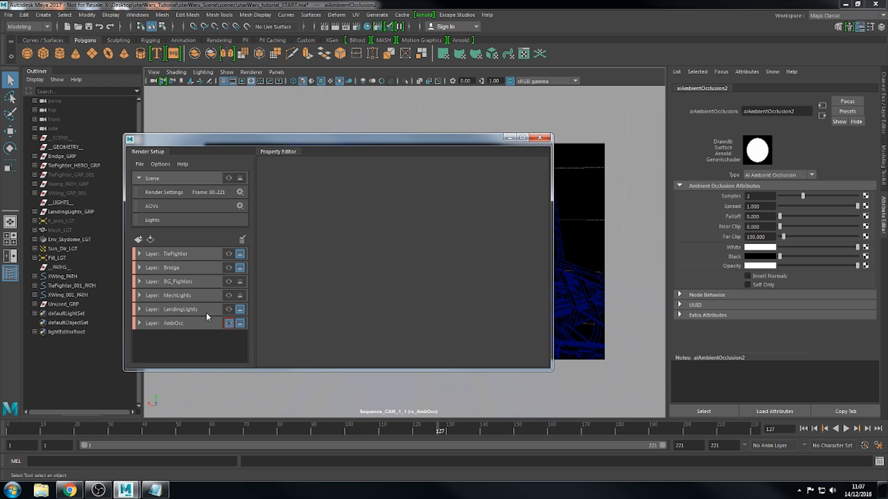
{"action": "left_click", "coordinate": [539, 138]}
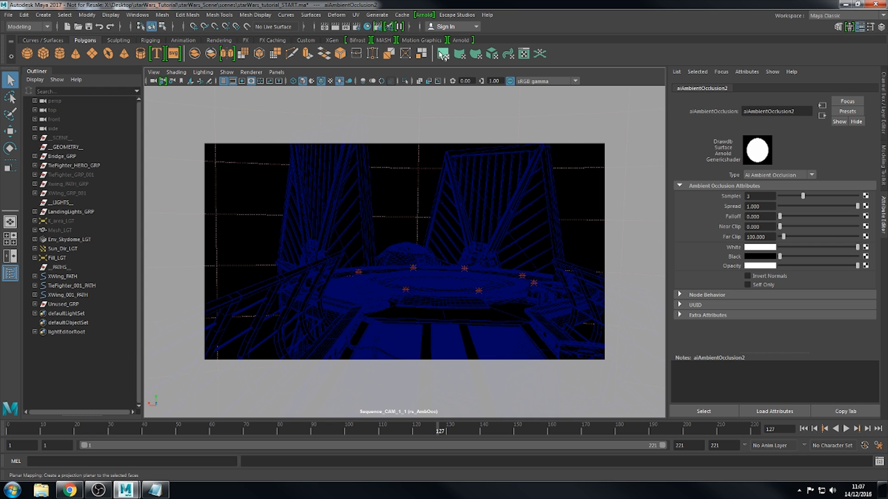
{"action": "left_click", "coordinate": [424, 15]}
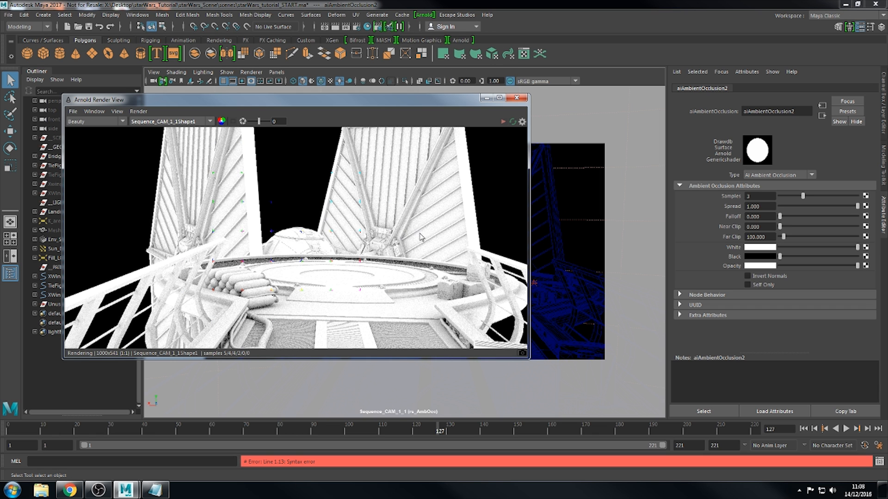
{"action": "left_click", "coordinate": [317, 252]}
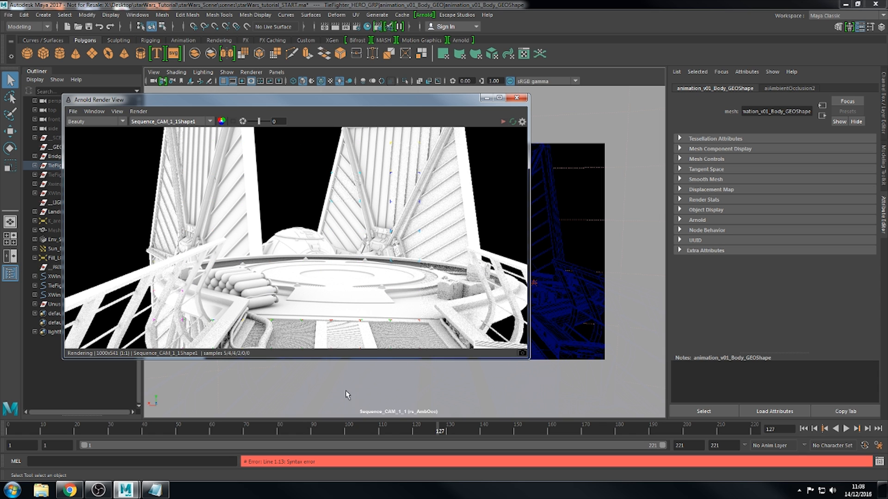
{"action": "key", "text": "f"}
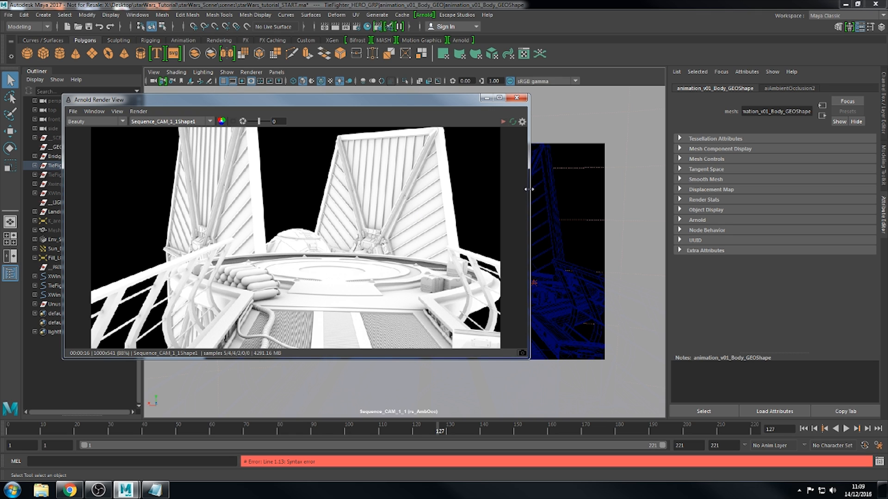
{"action": "left_click_drag", "start_coordinate": [528, 189], "coordinate": [442, 199]}
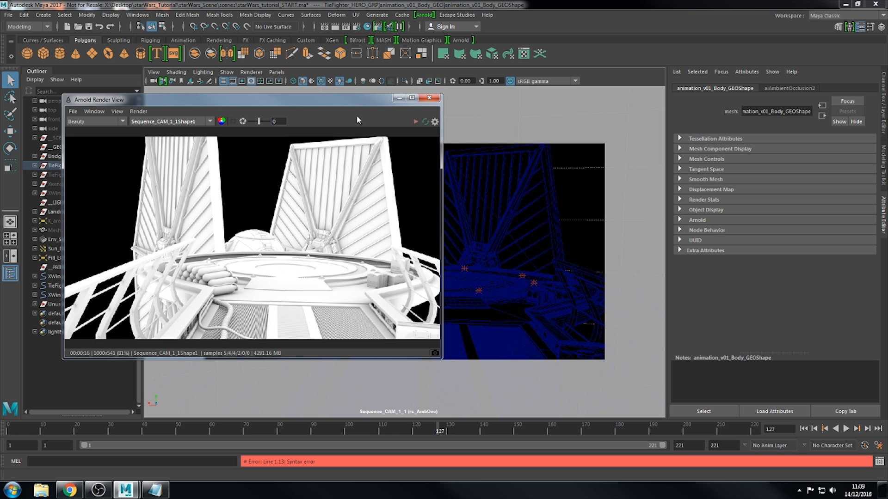
{"action": "left_click_drag", "start_coordinate": [349, 101], "coordinate": [405, 131]}
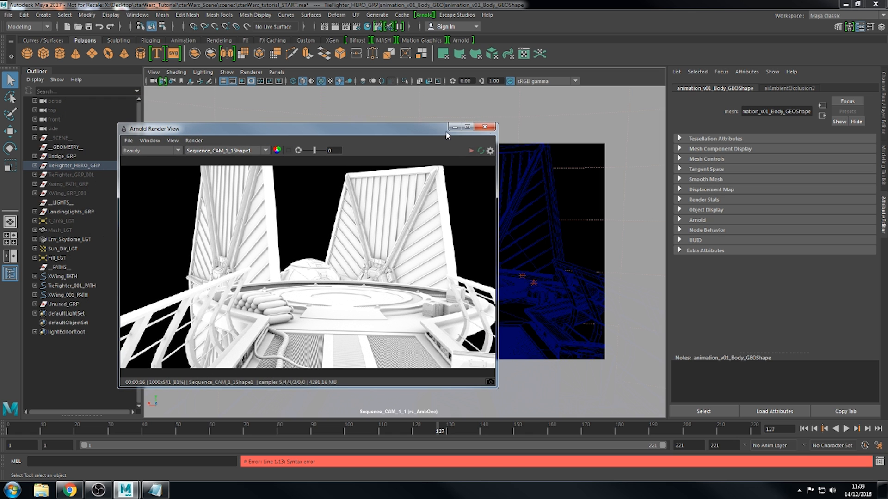
{"action": "left_click", "coordinate": [485, 126]}
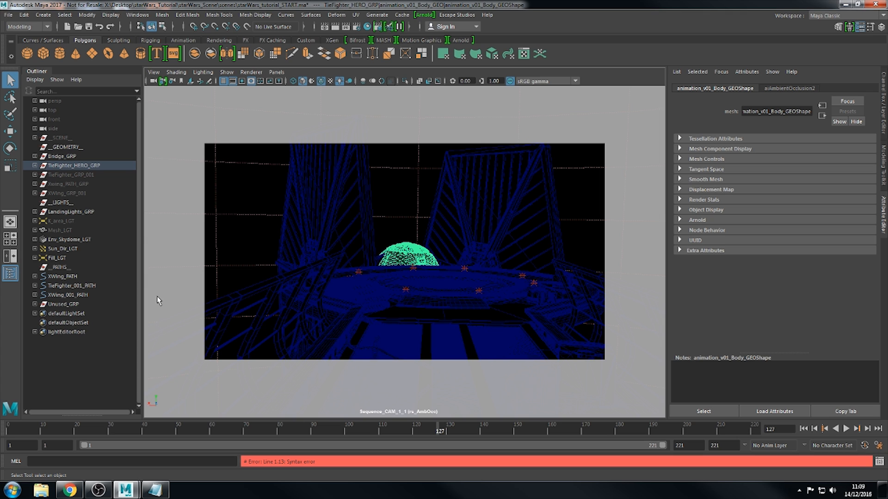
Select LandingLights_GRP, play the animation and stop at frame 160 to inspect the landing lights around the platform.
{"action": "left_click", "coordinate": [91, 212]}
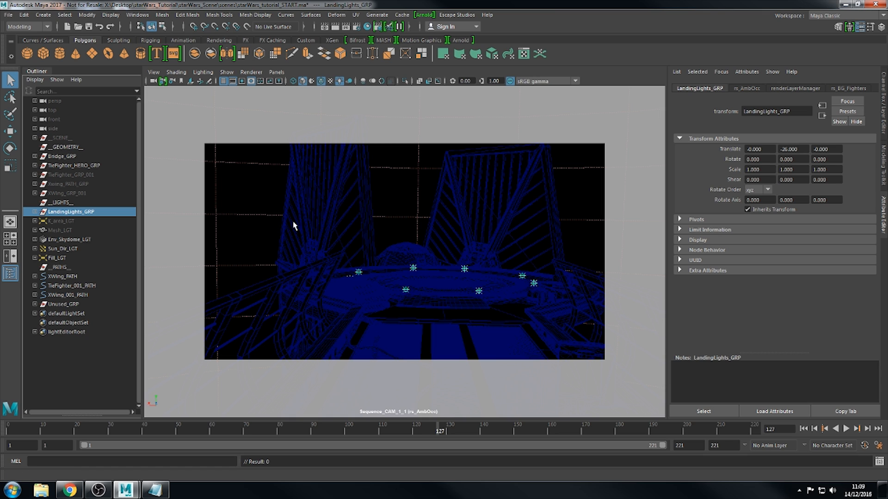
{"action": "left_click", "coordinate": [846, 429]}
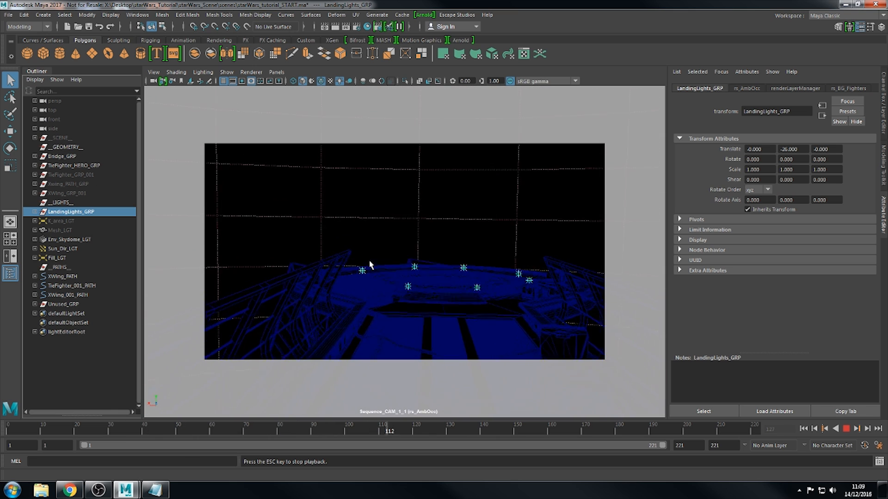
{"action": "left_click", "coordinate": [846, 428]}
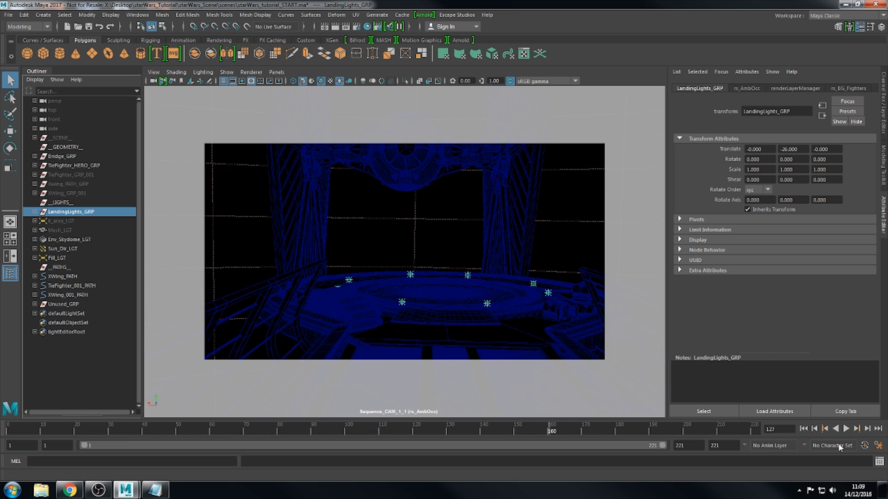
{"action": "left_click", "coordinate": [402, 303]}
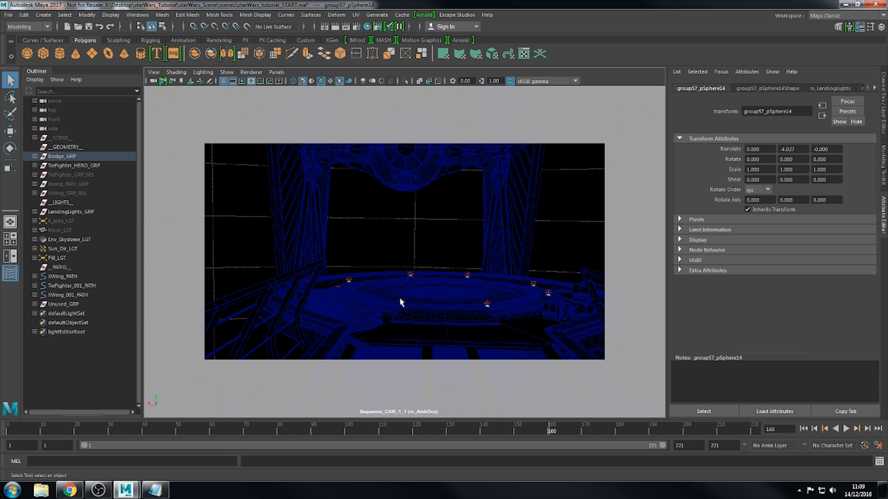
{"action": "left_click", "coordinate": [405, 303]}
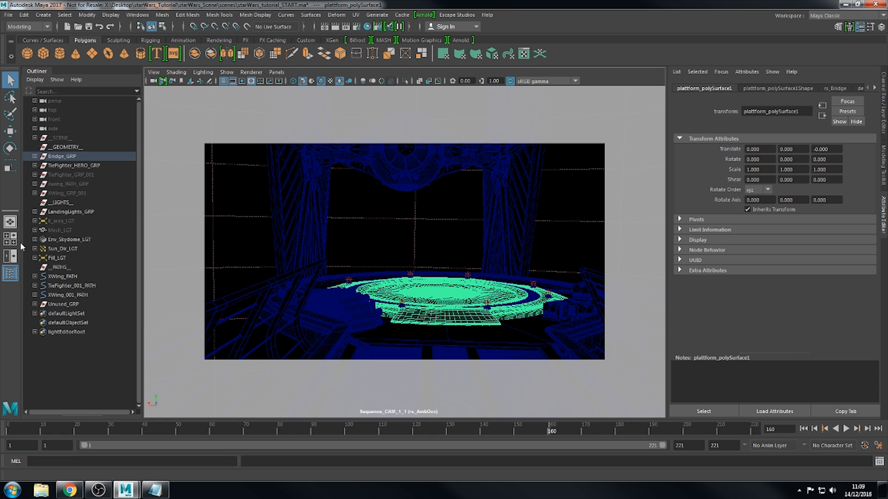
Select pointLight9 inside LandingLights_GRP, go to frame 1 and show its intensity curve in the Persp/Graph layout.
{"action": "left_click", "coordinate": [35, 211]}
{"action": "left_click", "coordinate": [67, 220]}
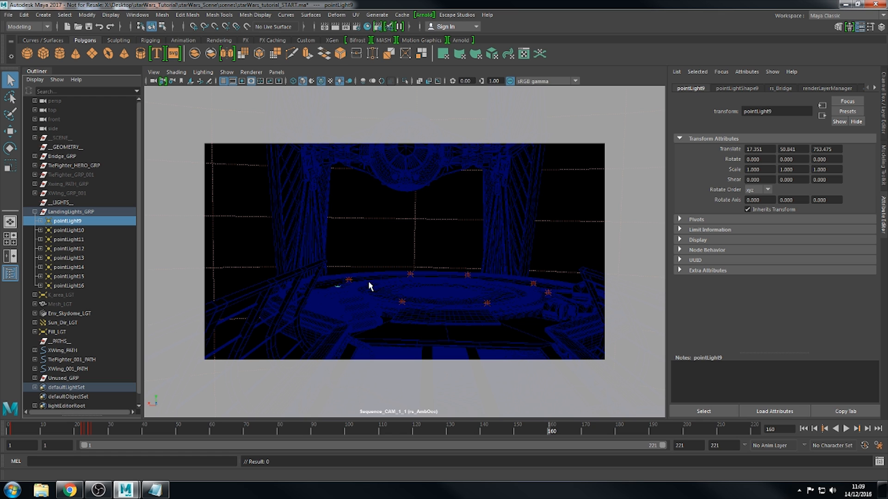
{"action": "left_click", "coordinate": [12, 431]}
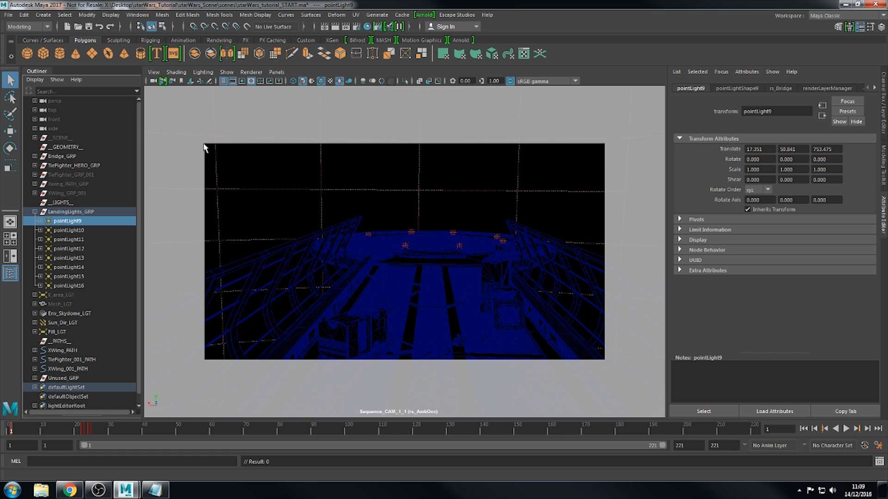
{"action": "left_click", "coordinate": [276, 72]}
{"action": "mouse_move", "coordinate": [331, 149]}
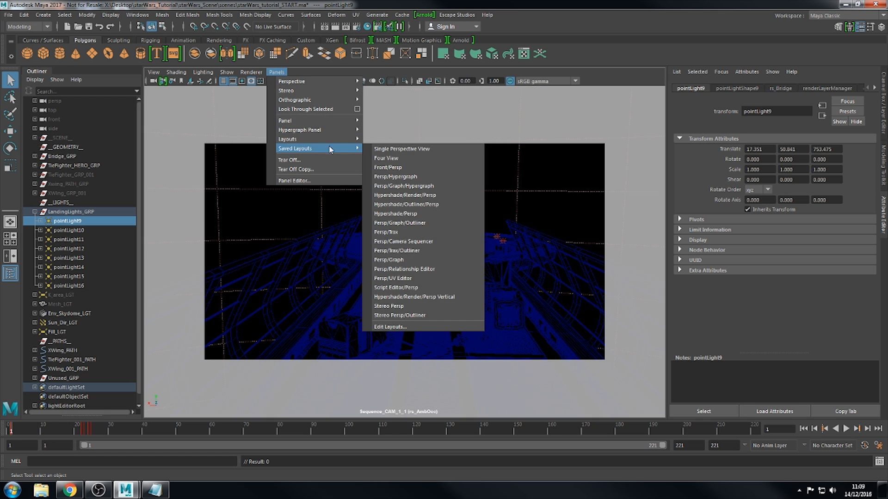
{"action": "left_click", "coordinate": [413, 260]}
{"action": "right_click_drag", "start_coordinate": [588, 320], "coordinate": [531, 323], "text": "alt"}
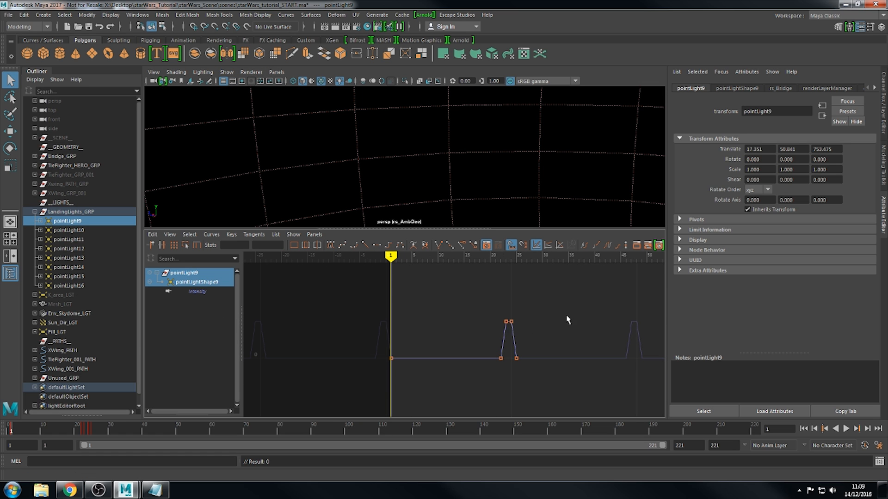
Examine the keys of pointLight9's intensity curve and the available Pre Infinity cycle options.
{"action": "left_click_drag", "start_coordinate": [565, 313], "coordinate": [344, 406]}
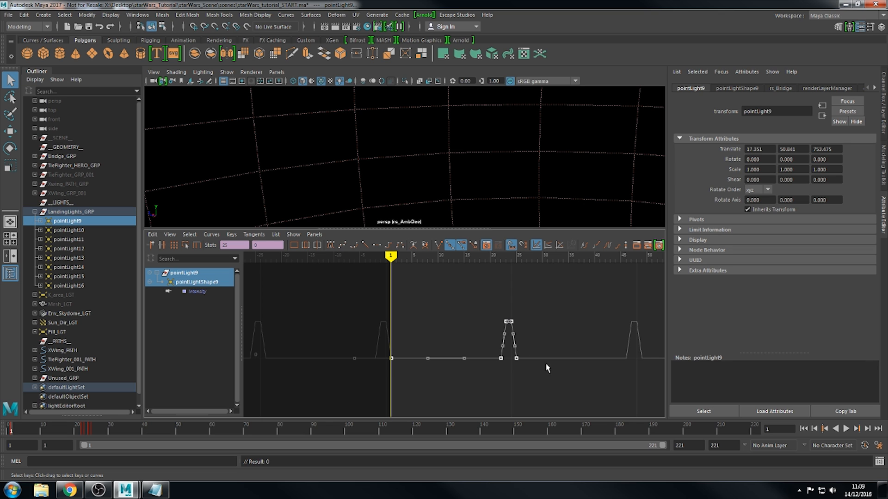
{"action": "left_click_drag", "start_coordinate": [546, 303], "coordinate": [535, 313]}
{"action": "left_click", "coordinate": [216, 236]}
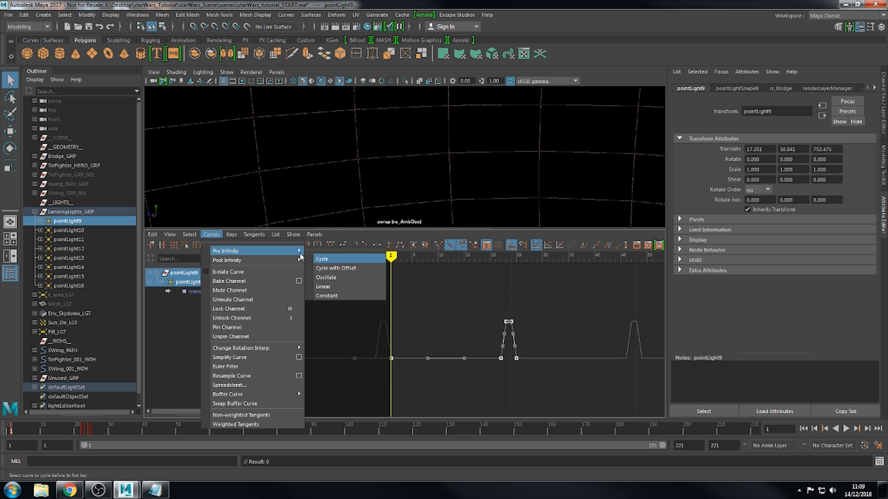
{"action": "left_click_drag", "start_coordinate": [548, 301], "coordinate": [489, 346]}
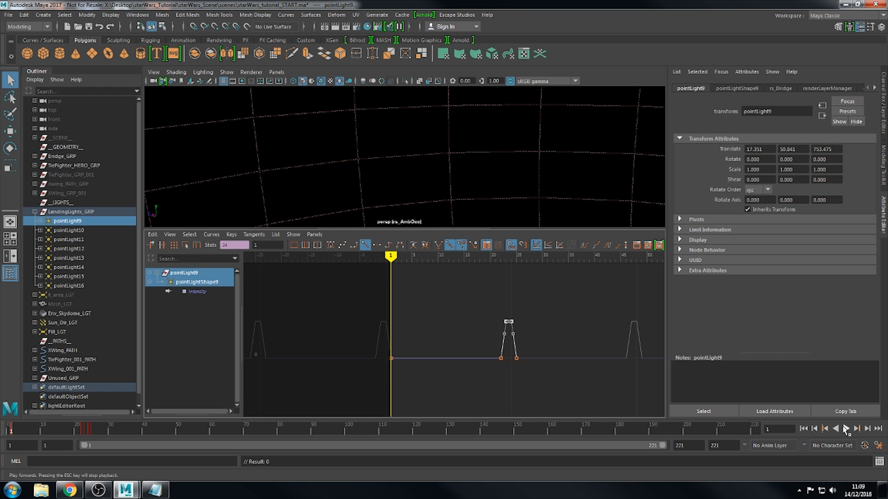
Play the animation, switch the viewport to Sequence_CAM_1_1, stop playback and return to frame 1.
{"action": "key", "text": "alt+v"}
{"action": "left_click", "coordinate": [219, 40]}
{"action": "left_click", "coordinate": [278, 72]}
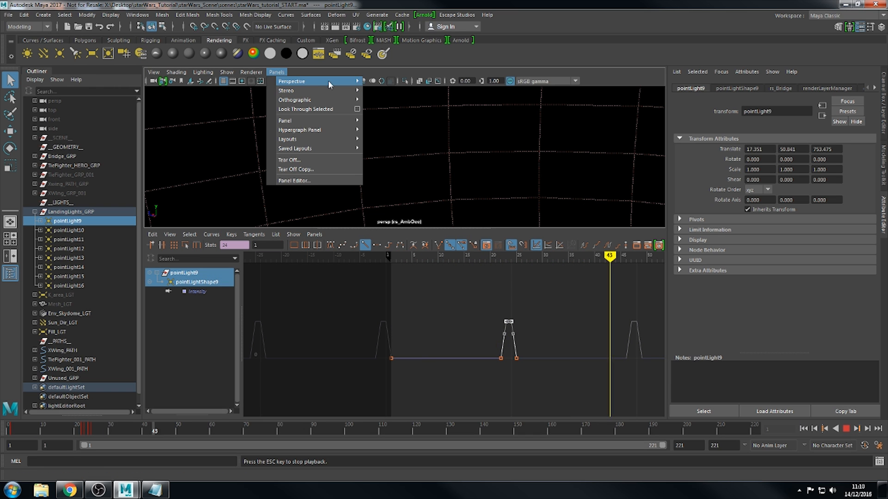
{"action": "mouse_move", "coordinate": [319, 80]}
{"action": "left_click", "coordinate": [407, 92]}
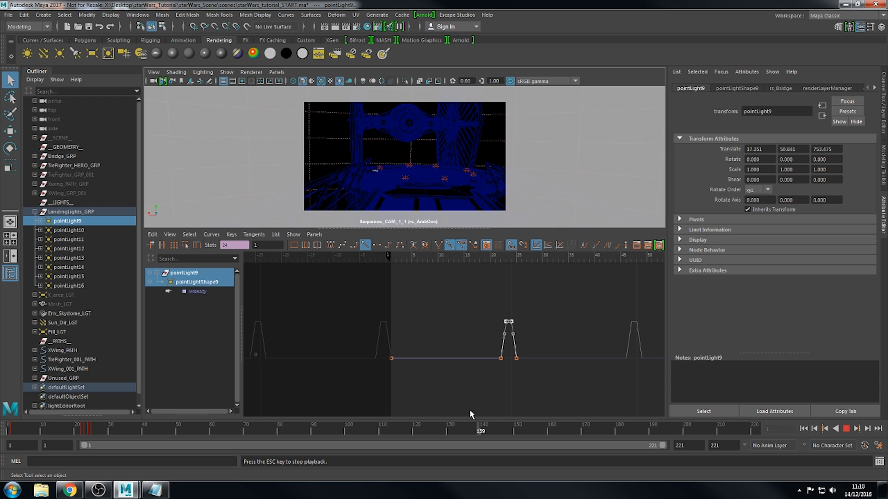
{"action": "left_click", "coordinate": [845, 429]}
{"action": "left_click", "coordinate": [804, 429]}
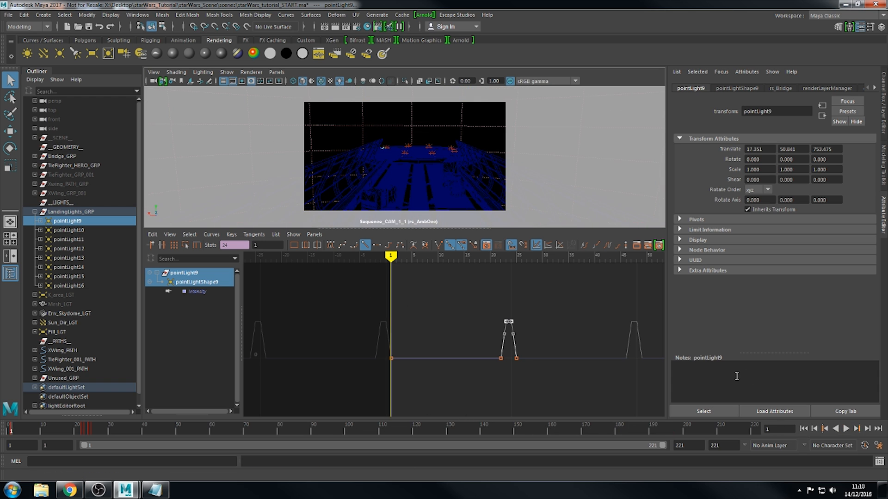
Collapse LandingLights_GRP and look over the group, Mesh_LGT and K_area_LGT in the Outliner.
{"action": "left_click", "coordinate": [35, 211]}
{"action": "left_click", "coordinate": [90, 212]}
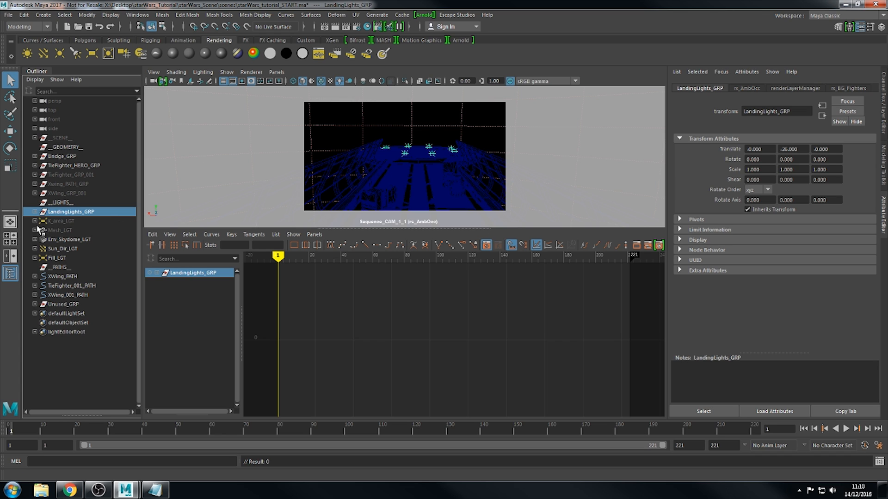
{"action": "left_click", "coordinate": [62, 230]}
{"action": "left_click", "coordinate": [63, 221]}
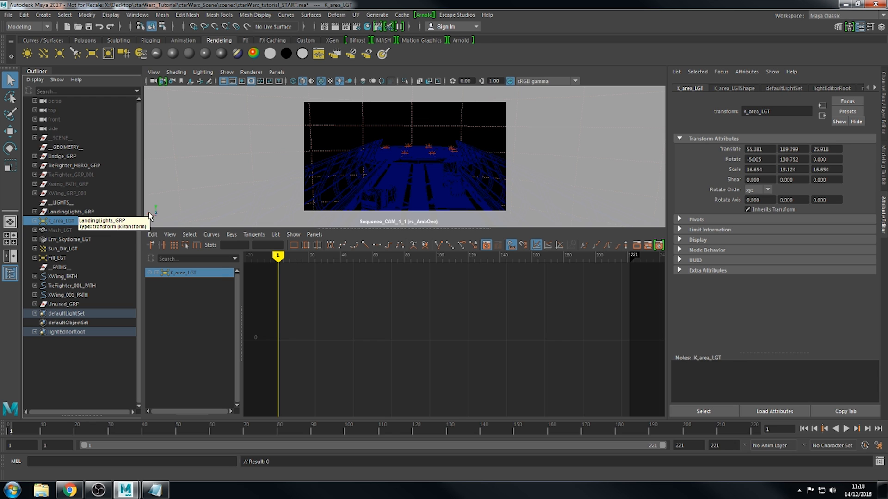
Inspect Env_Skydome_LGT and the bridge railing in the camera view, and clear the selection.
{"action": "left_click", "coordinate": [79, 240]}
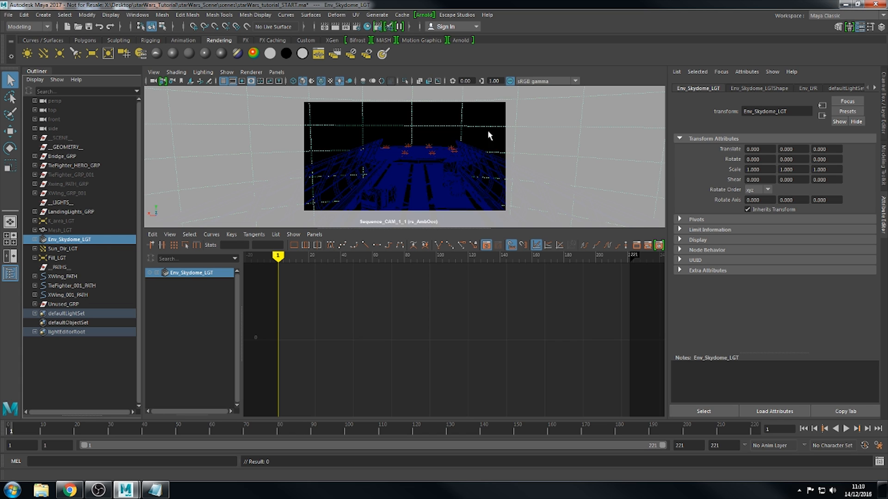
{"action": "left_click", "coordinate": [387, 142]}
{"action": "left_click_drag", "start_coordinate": [402, 126], "coordinate": [383, 143]}
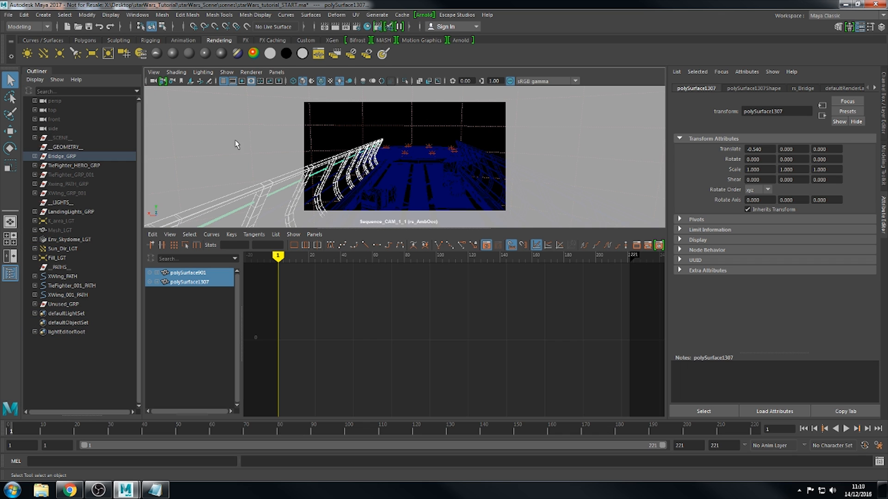
{"action": "left_click", "coordinate": [340, 146]}
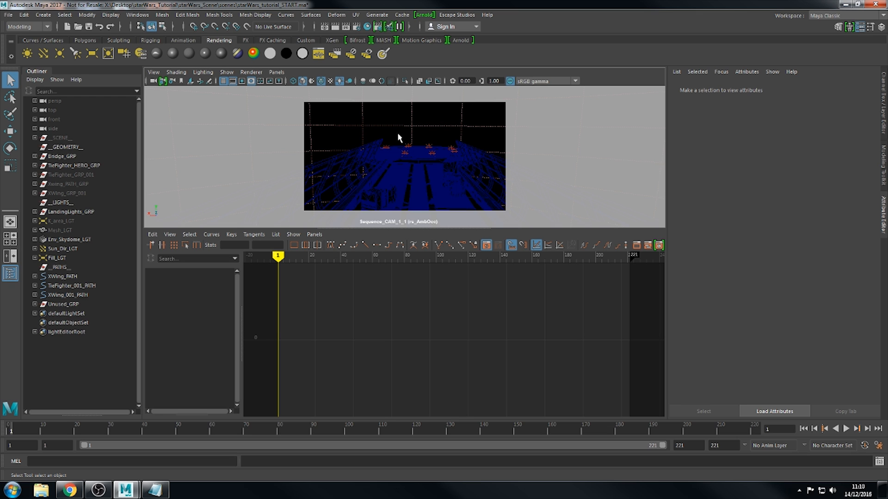
Show the ENV_IBL image node of Env_Skydome_LGT and read through its full Image Name path.
{"action": "left_click", "coordinate": [69, 240]}
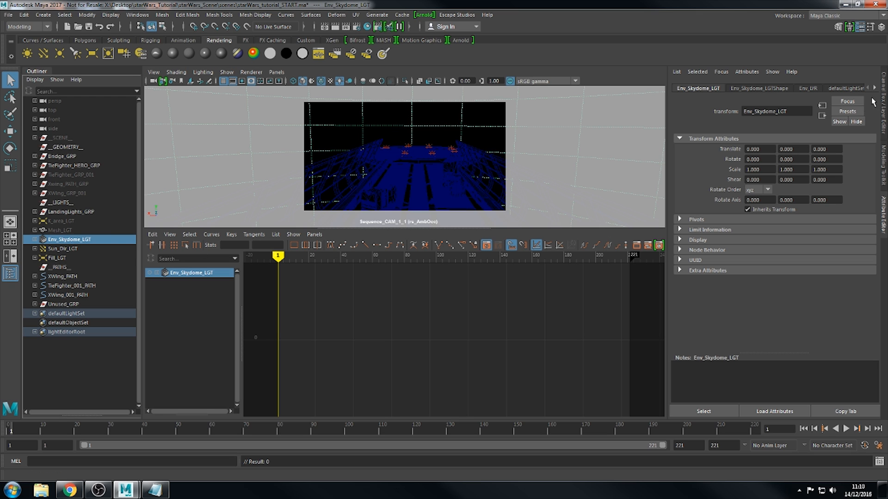
{"action": "left_click", "coordinate": [873, 87]}
{"action": "left_click", "coordinate": [873, 87]}
{"action": "left_click", "coordinate": [874, 88]}
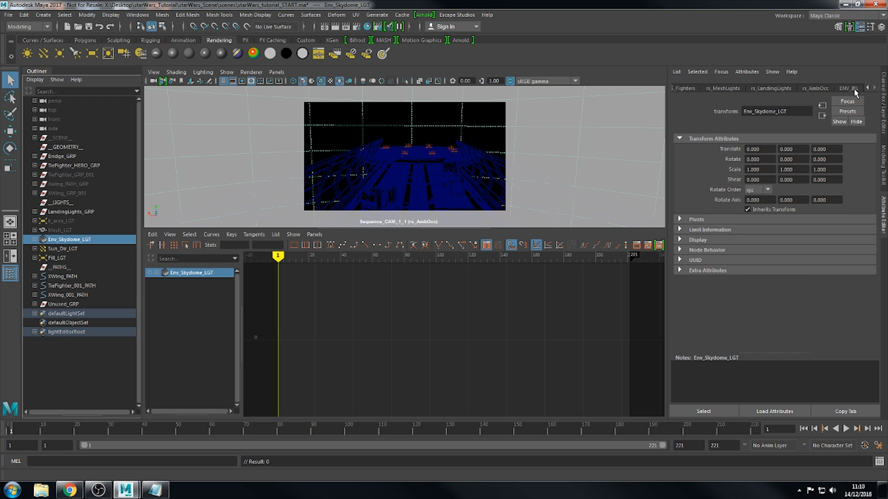
{"action": "left_click", "coordinate": [850, 89]}
{"action": "left_click_drag", "start_coordinate": [851, 190], "coordinate": [730, 190]}
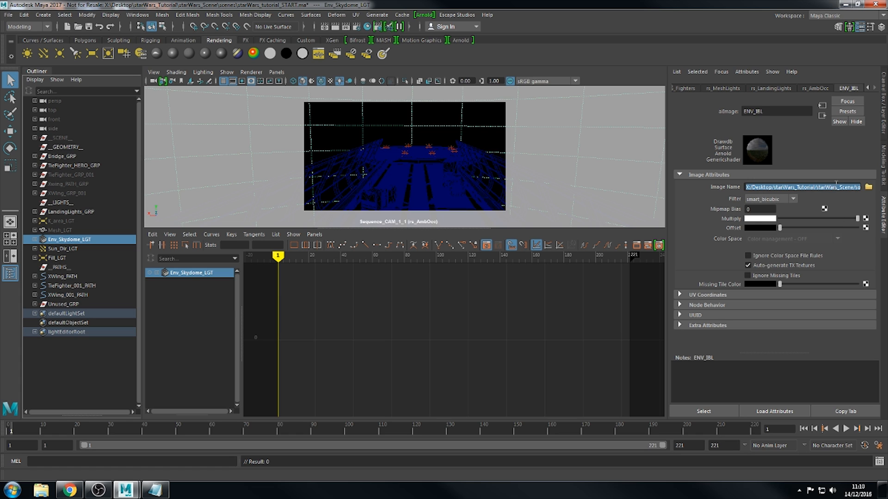
{"action": "left_click_drag", "start_coordinate": [794, 187], "coordinate": [863, 187]}
{"action": "left_click", "coordinate": [828, 187]}
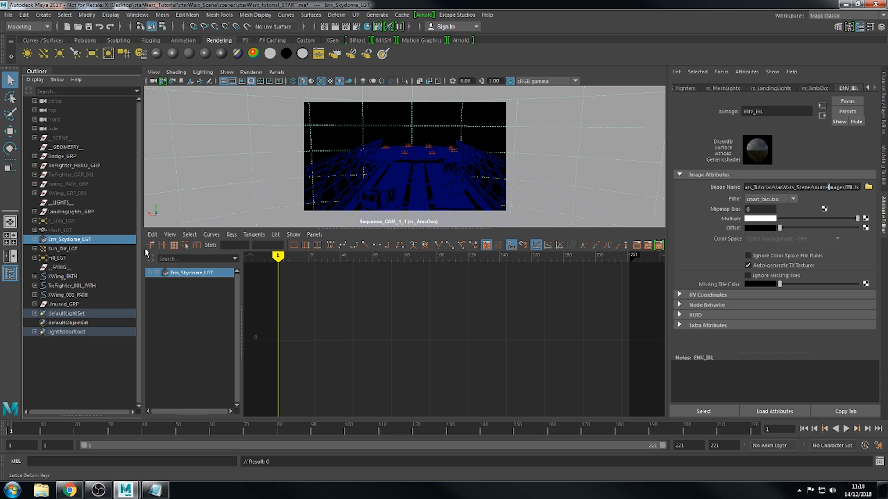
Review the shape attributes of Env_Skydome_LGT and the Sun_Dir_LGT directional light.
{"action": "left_click", "coordinate": [68, 241]}
{"action": "left_click", "coordinate": [715, 88]}
{"action": "left_click", "coordinate": [768, 89]}
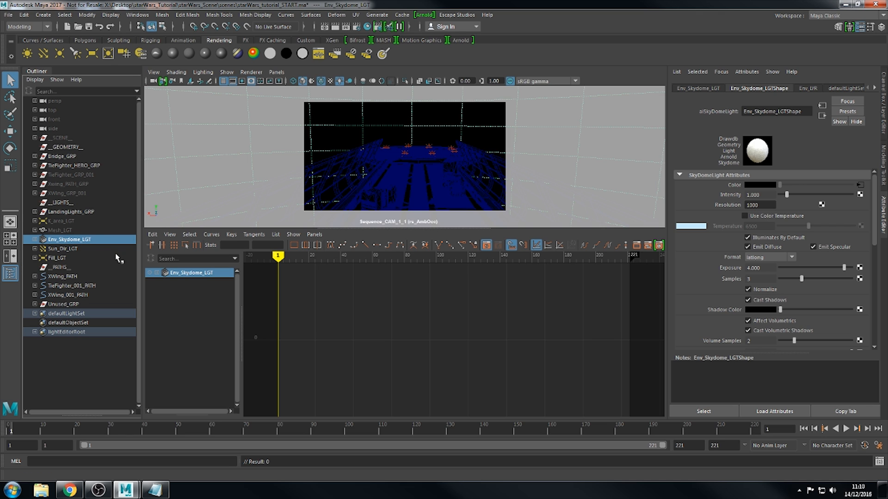
{"action": "left_click", "coordinate": [73, 250]}
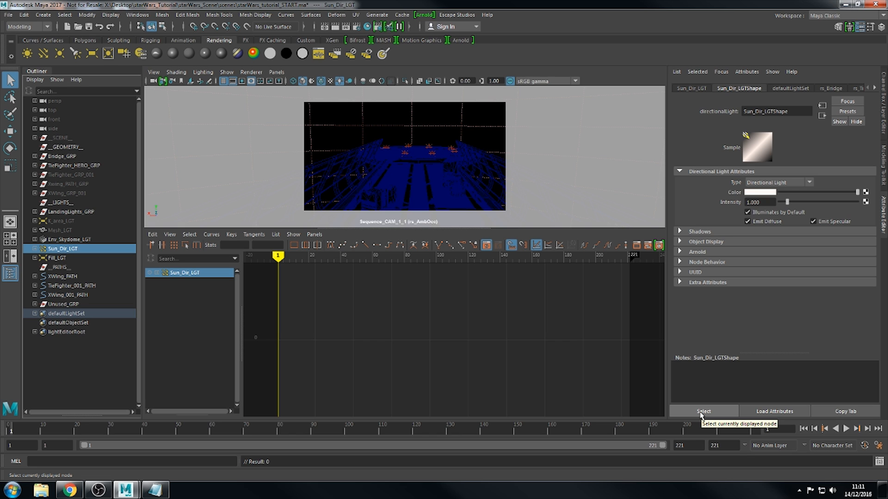
Select Fill_LGT and frame it in the perspective view to examine its placement relative to the bridge.
{"action": "left_click", "coordinate": [91, 258]}
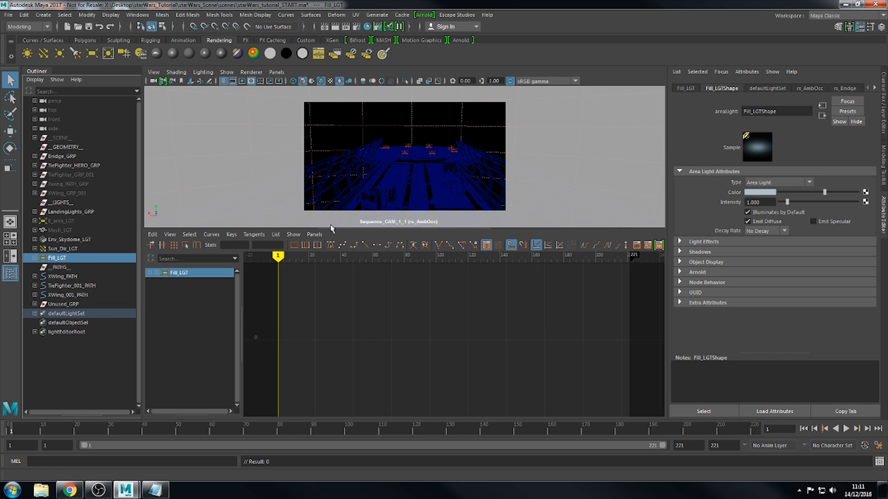
{"action": "key", "text": "space"}
{"action": "key", "text": "space"}
{"action": "left_click_drag", "start_coordinate": [496, 217], "coordinate": [514, 93]}
{"action": "right_click_drag", "start_coordinate": [483, 186], "coordinate": [457, 197], "text": "alt"}
{"action": "left_click_drag", "start_coordinate": [457, 198], "coordinate": [558, 214], "text": "alt"}
{"action": "key", "text": "space"}
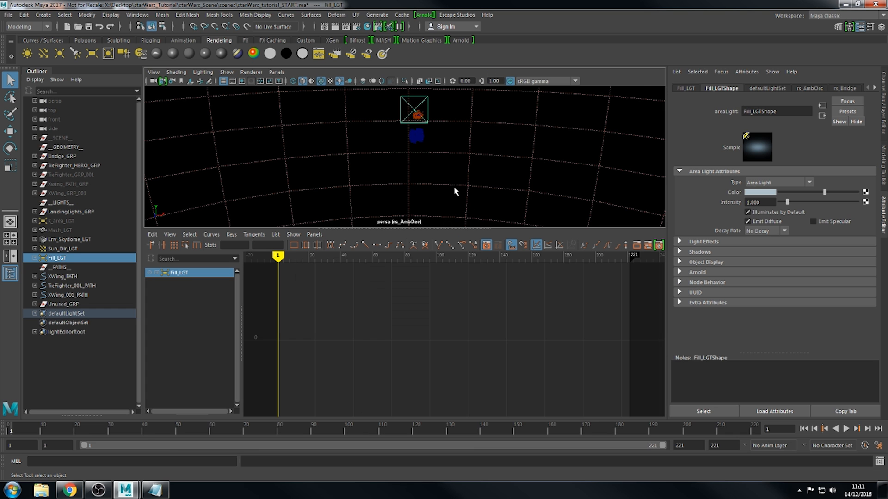
{"action": "key", "text": "f"}
{"action": "right_click_drag", "start_coordinate": [452, 156], "coordinate": [407, 152], "text": "alt"}
{"action": "left_click_drag", "start_coordinate": [407, 153], "coordinate": [567, 175], "text": "alt"}
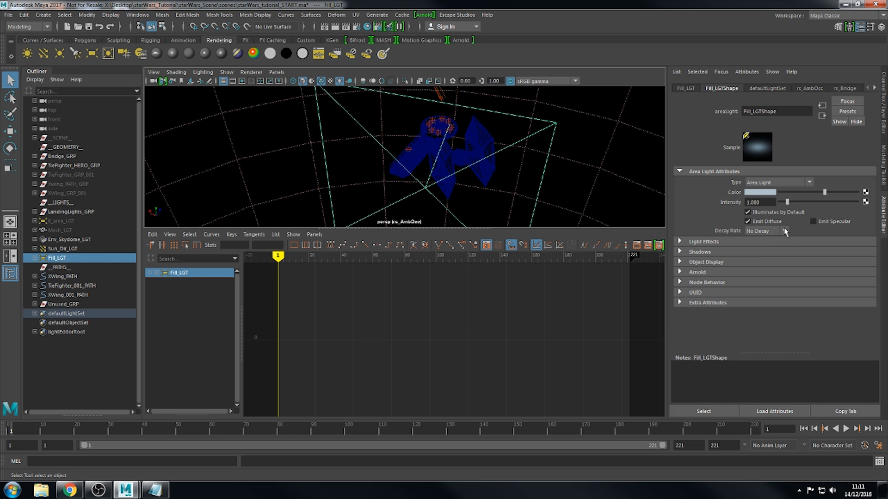
Check the Arnold attributes of Fill_LGT and switch the viewport back to Sequence_CAM_1_1.
{"action": "left_click", "coordinate": [709, 274]}
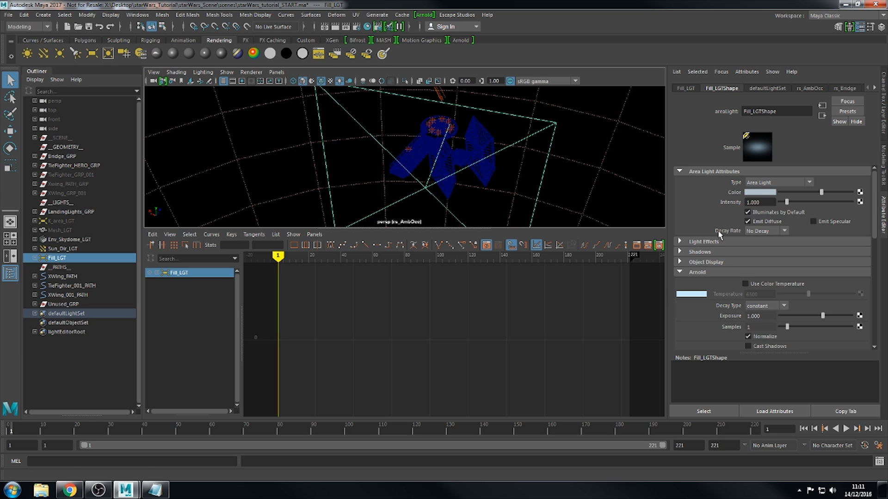
{"action": "left_click", "coordinate": [697, 274]}
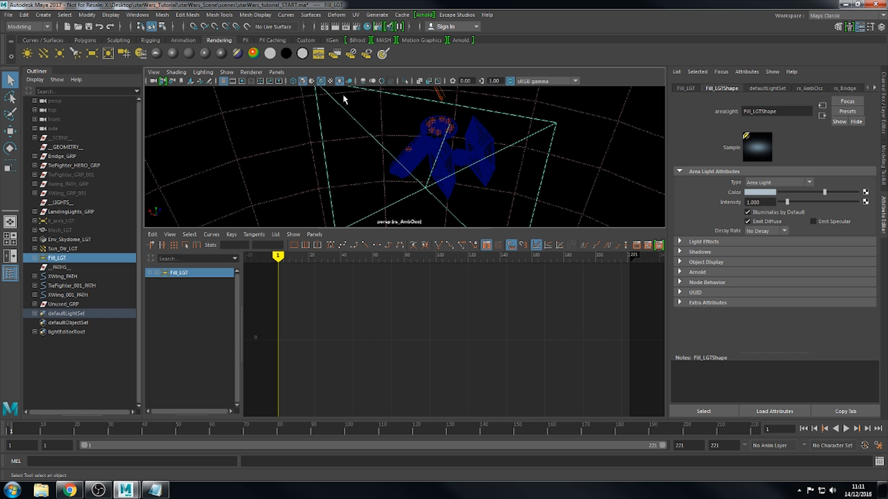
{"action": "left_click", "coordinate": [276, 72]}
{"action": "mouse_move", "coordinate": [312, 83]}
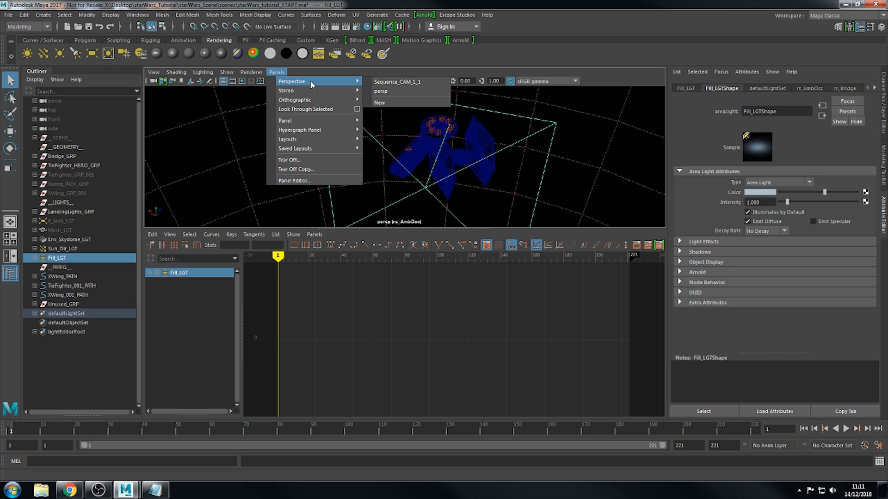
{"action": "left_click", "coordinate": [395, 82]}
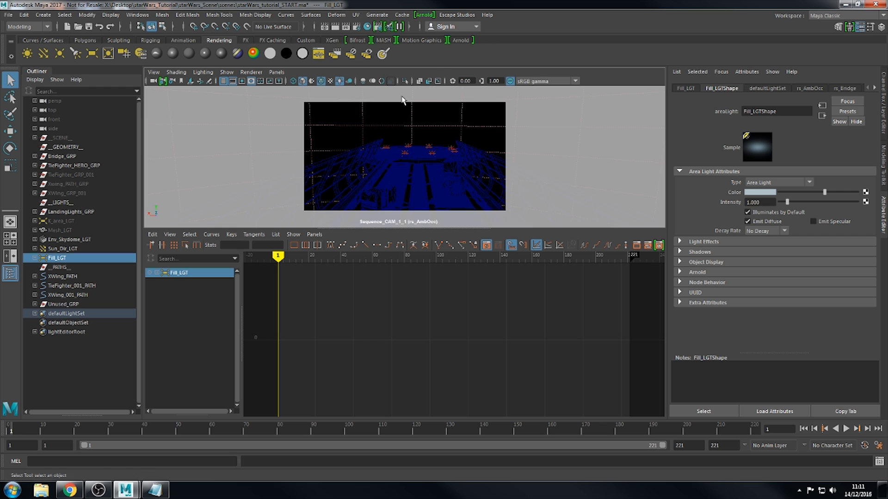
Select Env_Skydome_LGT and review its exposure, resolution, samples and the available format options.
{"action": "left_click", "coordinate": [65, 240]}
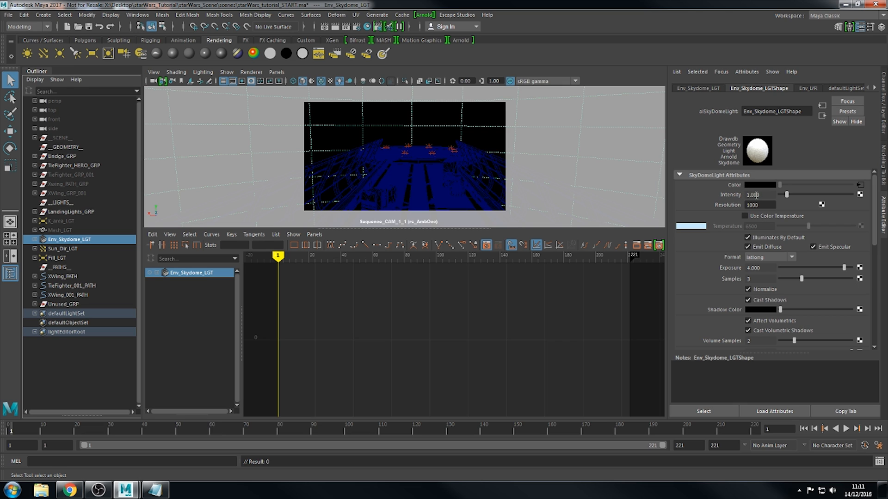
{"action": "double_click", "coordinate": [761, 268]}
{"action": "left_click", "coordinate": [766, 208]}
{"action": "double_click", "coordinate": [758, 205]}
{"action": "left_click", "coordinate": [746, 207]}
{"action": "left_click", "coordinate": [789, 260]}
{"action": "left_click", "coordinate": [788, 261]}
{"action": "left_click", "coordinate": [796, 260]}
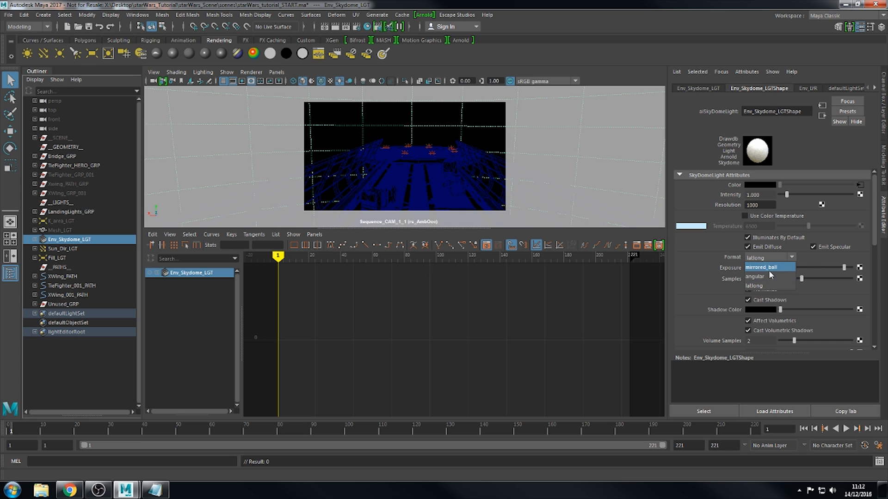
{"action": "left_click", "coordinate": [791, 259]}
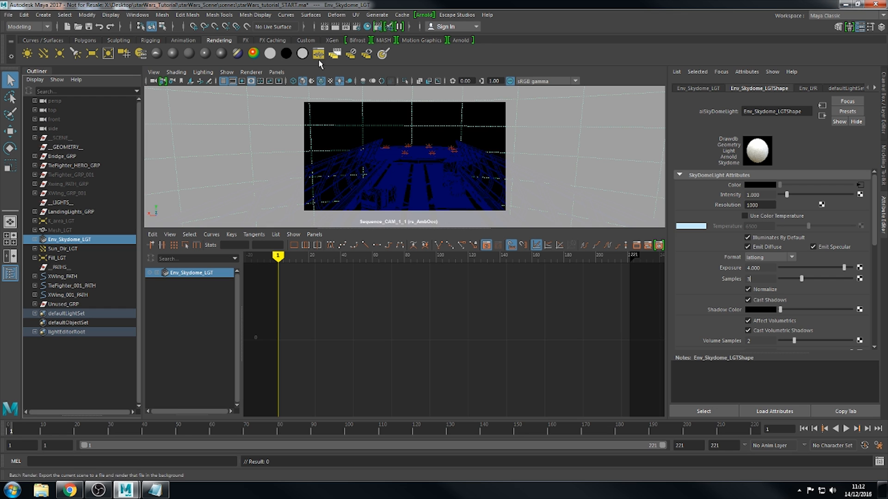
Open the render settings and examine the Arnold sampling values for Camera (AA), Diffuse and Glossy.
{"action": "left_click", "coordinate": [356, 26]}
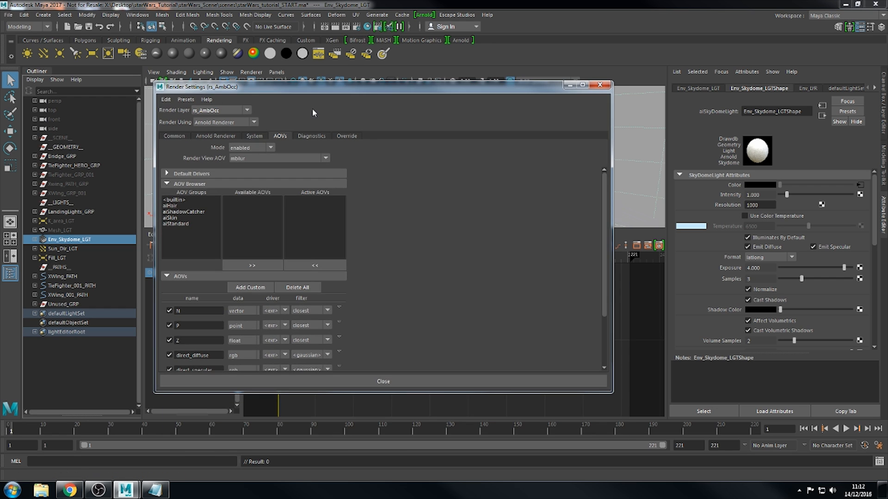
{"action": "left_click", "coordinate": [175, 136]}
{"action": "left_click", "coordinate": [216, 136]}
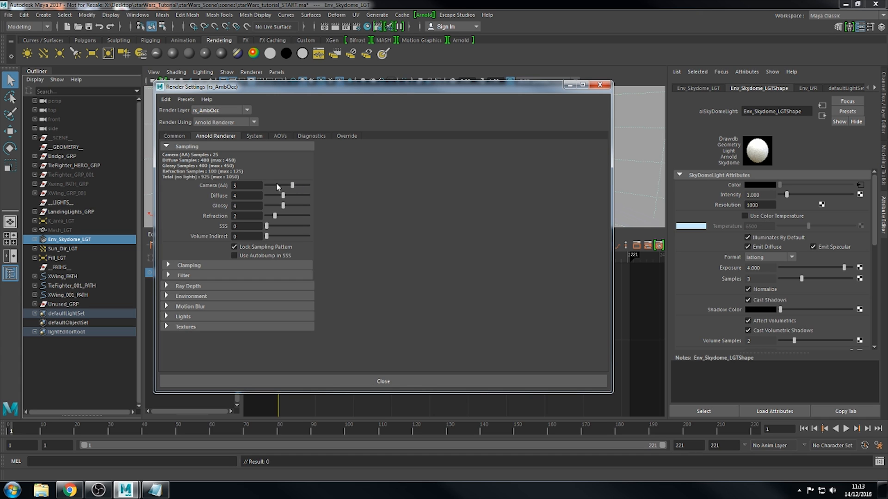
{"action": "left_click", "coordinate": [246, 185]}
{"action": "double_click", "coordinate": [241, 195]}
{"action": "double_click", "coordinate": [241, 186]}
{"action": "double_click", "coordinate": [244, 206]}
{"action": "left_click_drag", "start_coordinate": [238, 197], "coordinate": [222, 191]}
{"action": "left_click", "coordinate": [259, 199]}
Expand the Ray Depth section and recheck the Camera (AA), Diffuse and Glossy sample values above it.
{"action": "left_click", "coordinate": [190, 283]}
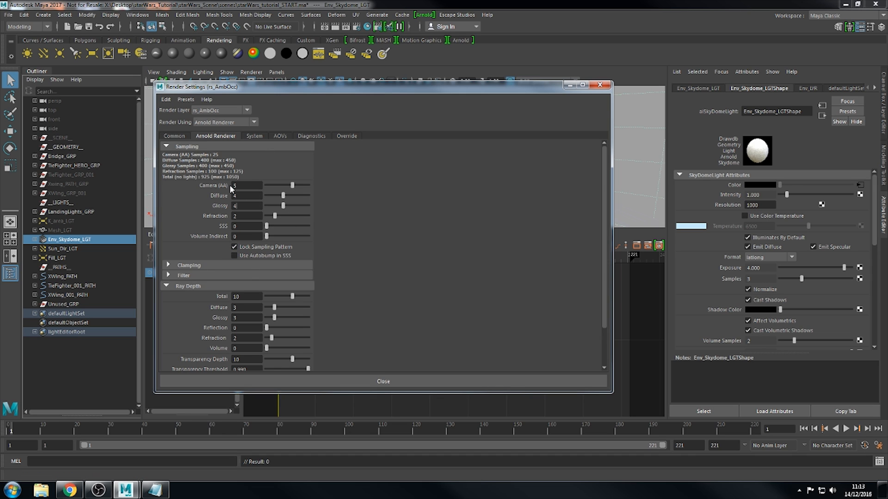
{"action": "double_click", "coordinate": [254, 188]}
{"action": "key", "text": "Tab"}
{"action": "key", "text": "Tab"}
{"action": "key", "text": "shift+Tab"}
{"action": "double_click", "coordinate": [248, 206]}
{"action": "left_click", "coordinate": [249, 206]}
Review the Diffuse and Glossy ray depth values and look through the list of AOVs for the layer.
{"action": "left_click_drag", "start_coordinate": [607, 194], "coordinate": [605, 247]}
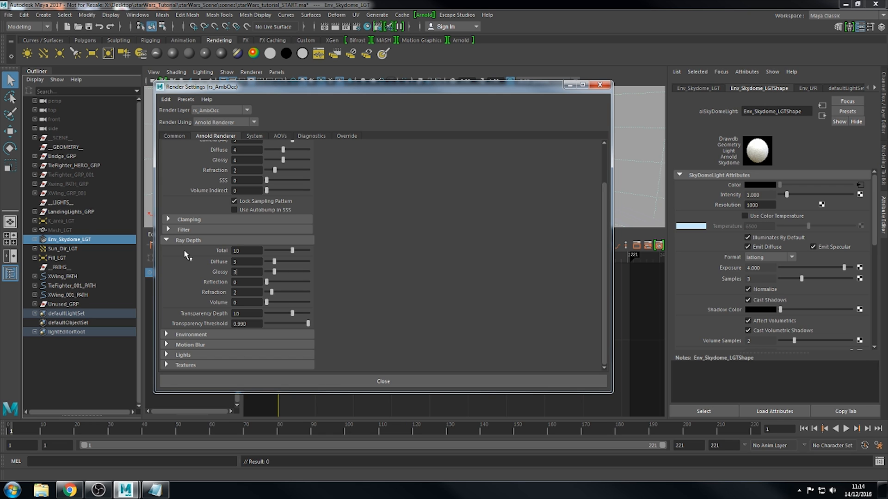
{"action": "left_click", "coordinate": [251, 260]}
{"action": "key", "text": "Tab"}
{"action": "key", "text": "Tab"}
{"action": "double_click", "coordinate": [247, 262]}
{"action": "key", "text": "Tab"}
{"action": "left_click_drag", "start_coordinate": [605, 270], "coordinate": [610, 238]}
{"action": "left_click", "coordinate": [232, 186]}
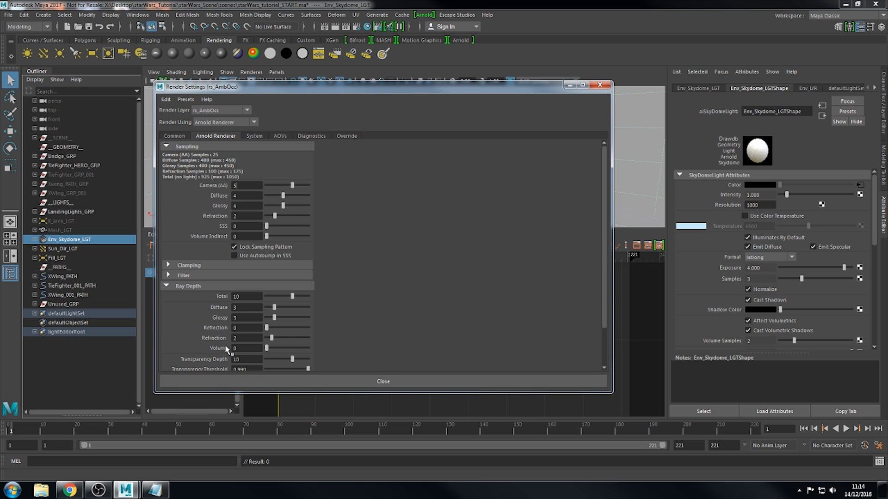
{"action": "left_click", "coordinate": [280, 136]}
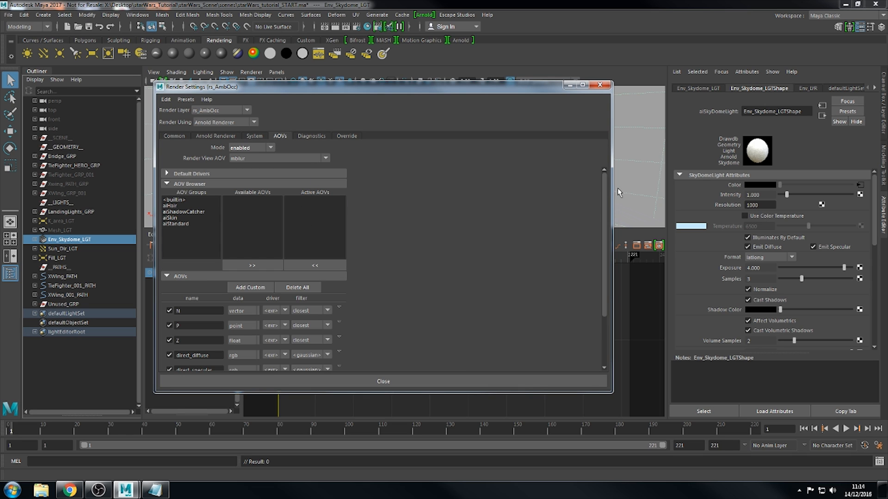
{"action": "left_click_drag", "start_coordinate": [604, 199], "coordinate": [607, 290]}
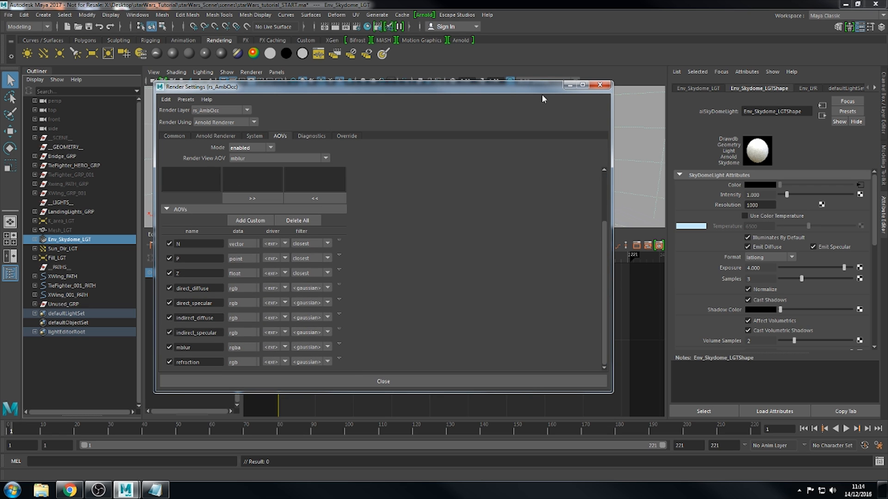
Lower the Arnold sampling to Camera (AA) 3, Diffuse 1, Glossy 1 and Refraction 1.
{"action": "left_click", "coordinate": [217, 137]}
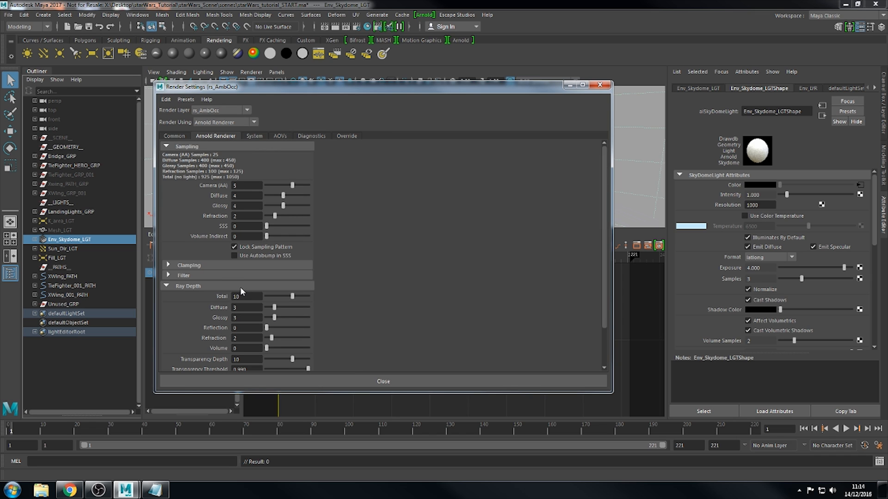
{"action": "left_click", "coordinate": [257, 187]}
{"action": "type", "text": "3"}
{"action": "key", "text": "Tab"}
{"action": "type", "text": "2"}
{"action": "left_click", "coordinate": [256, 205]}
{"action": "type", "text": "2"}
{"action": "left_click_drag", "start_coordinate": [245, 196], "coordinate": [229, 204]}
{"action": "type", "text": "1"}
{"action": "key", "text": "Tab"}
{"action": "type", "text": "1"}
{"action": "key", "text": "Tab"}
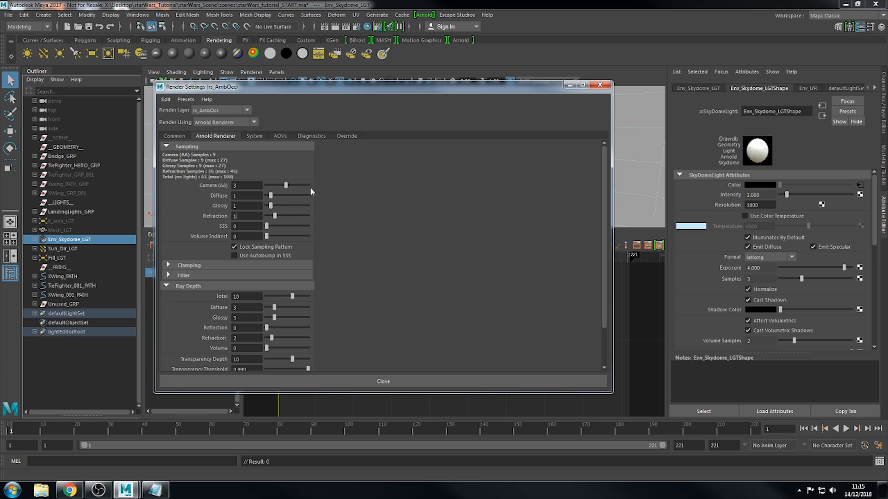
Compare the available and active AOVs of the aiStandard and aiSkin groups in the AOV Browser.
{"action": "left_click", "coordinate": [275, 136]}
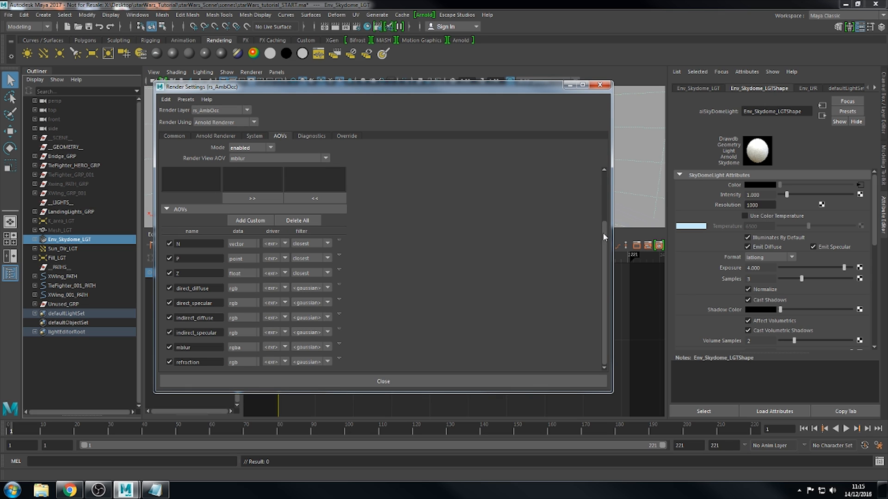
{"action": "left_click_drag", "start_coordinate": [604, 235], "coordinate": [604, 217]}
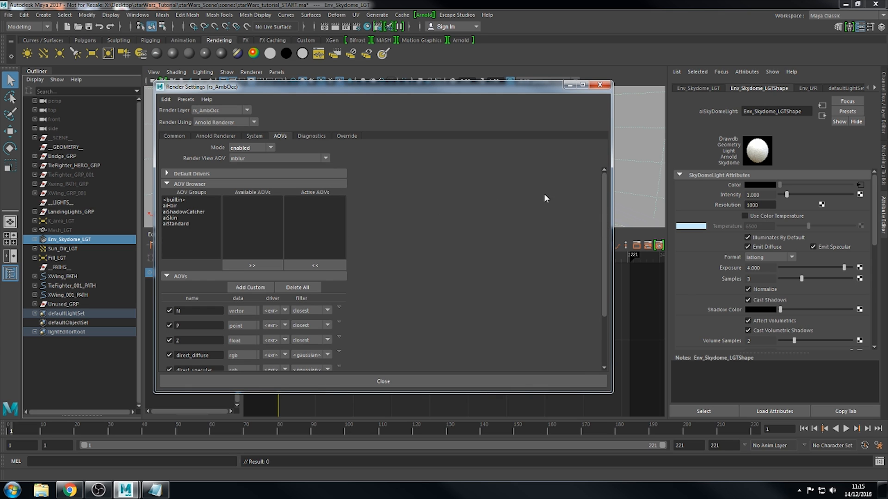
{"action": "left_click", "coordinate": [178, 224]}
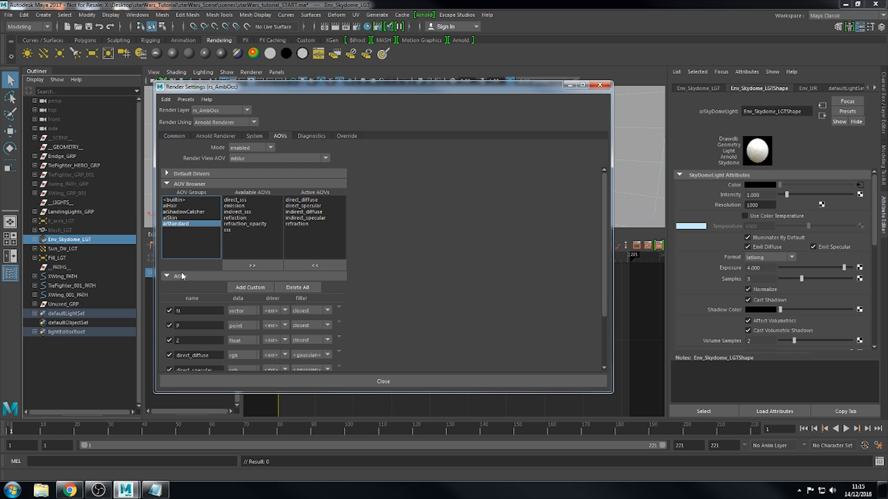
{"action": "left_click", "coordinate": [193, 218]}
{"action": "left_click", "coordinate": [194, 224]}
{"action": "left_click", "coordinate": [187, 218]}
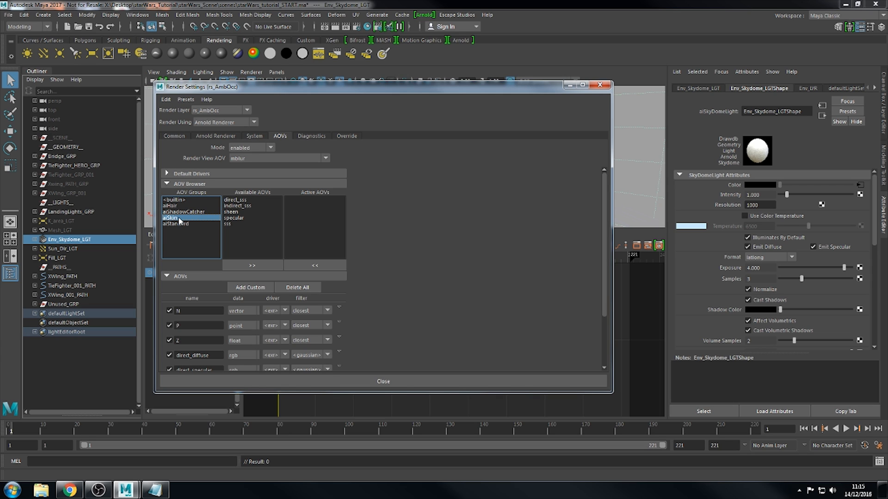
{"action": "left_click", "coordinate": [188, 224]}
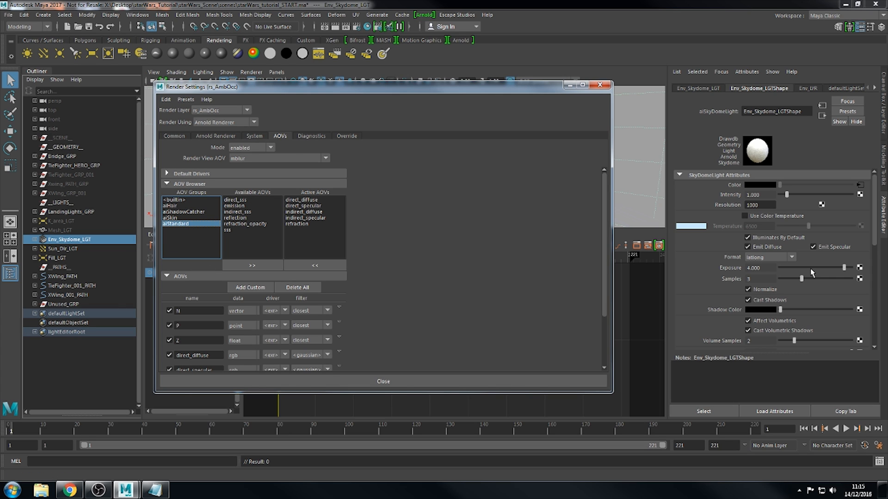
Examine the <builtin> AOV group and the Z entry in the AOVs list.
{"action": "left_click_drag", "start_coordinate": [456, 88], "coordinate": [424, 99]}
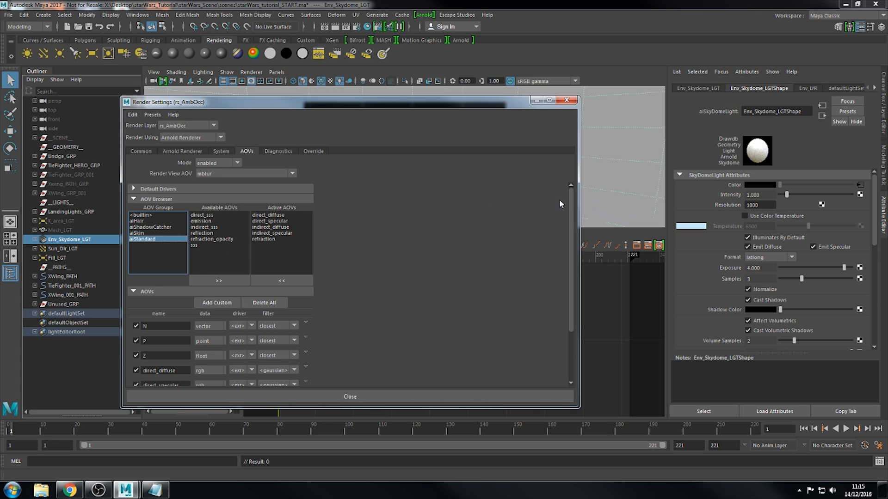
{"action": "left_click_drag", "start_coordinate": [572, 201], "coordinate": [574, 212]}
{"action": "left_click", "coordinate": [141, 208]}
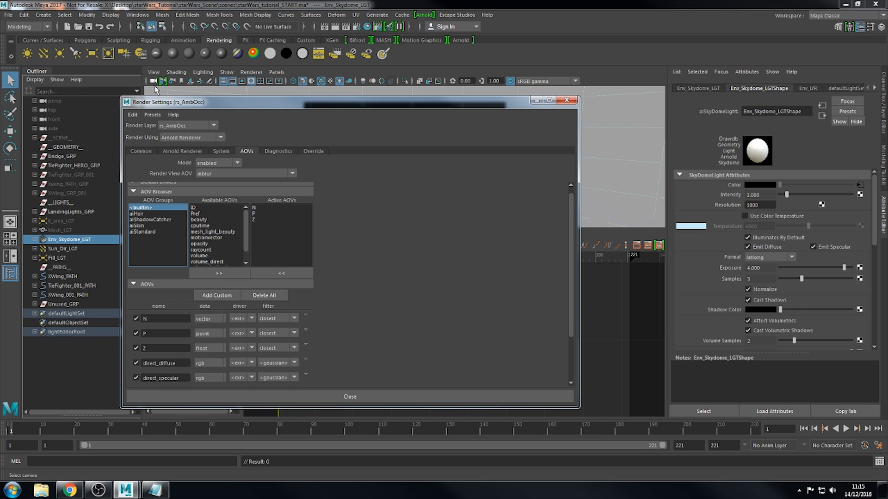
{"action": "left_click", "coordinate": [203, 208]}
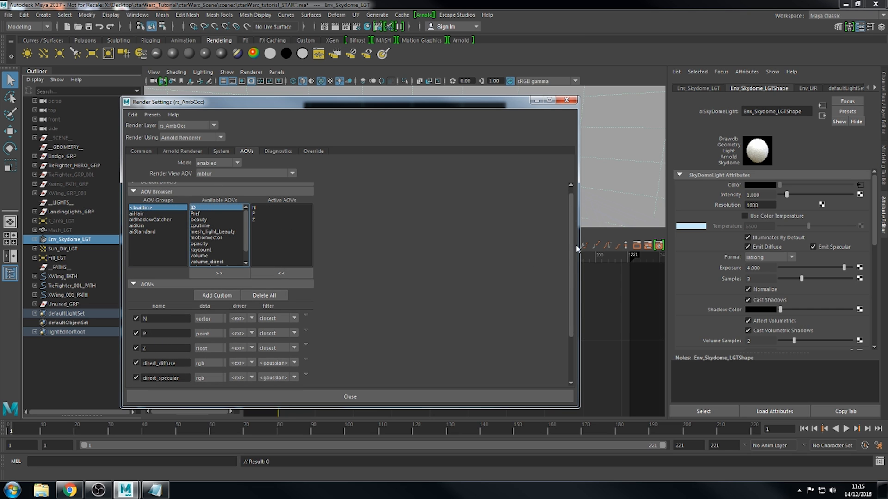
{"action": "left_click_drag", "start_coordinate": [572, 267], "coordinate": [571, 314]}
{"action": "double_click", "coordinate": [175, 288]}
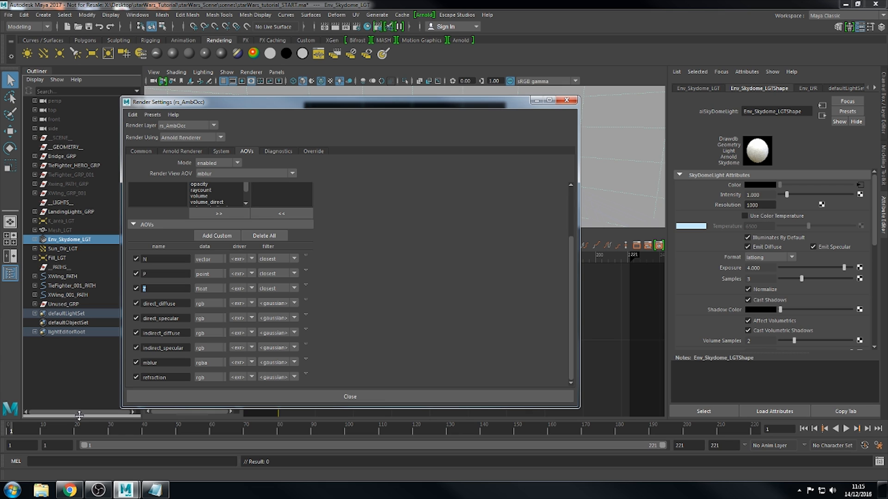
{"action": "left_click_drag", "start_coordinate": [572, 277], "coordinate": [552, 228]}
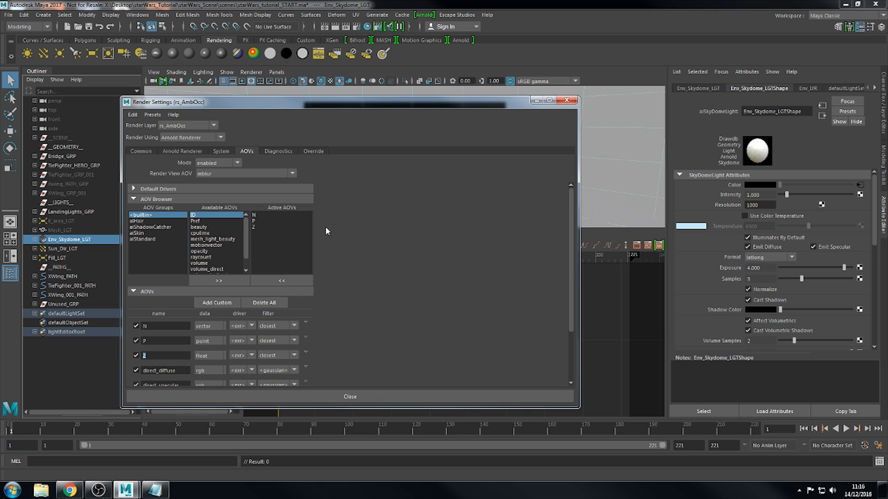
Set the Render View AOV to beauty.
{"action": "left_click", "coordinate": [259, 176]}
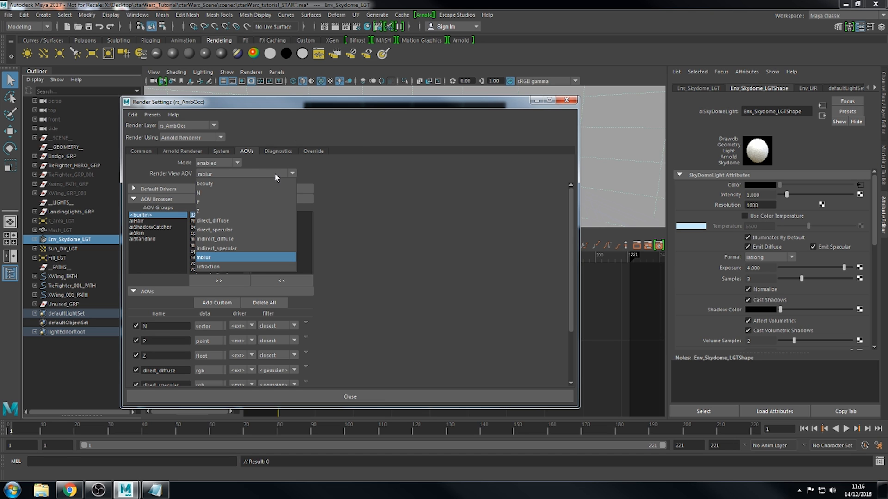
{"action": "left_click", "coordinate": [264, 199]}
{"action": "mouse_move", "coordinate": [571, 199]}
{"action": "left_mouse_down"}
{"action": "mouse_move", "coordinate": [570, 211]}
{"action": "mouse_move", "coordinate": [570, 194]}
{"action": "left_mouse_up"}
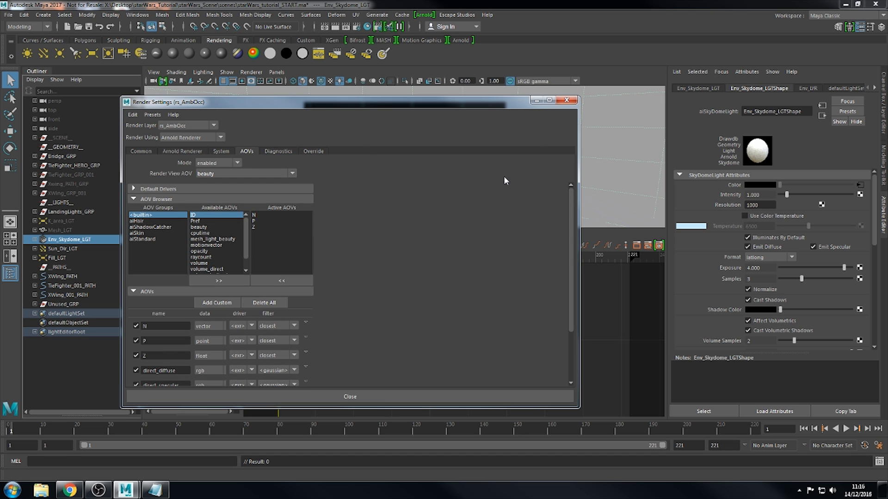
Close the render settings and open the Arnold Render View.
{"action": "left_click", "coordinate": [566, 100]}
{"action": "left_click", "coordinate": [425, 15]}
{"action": "left_click", "coordinate": [488, 40]}
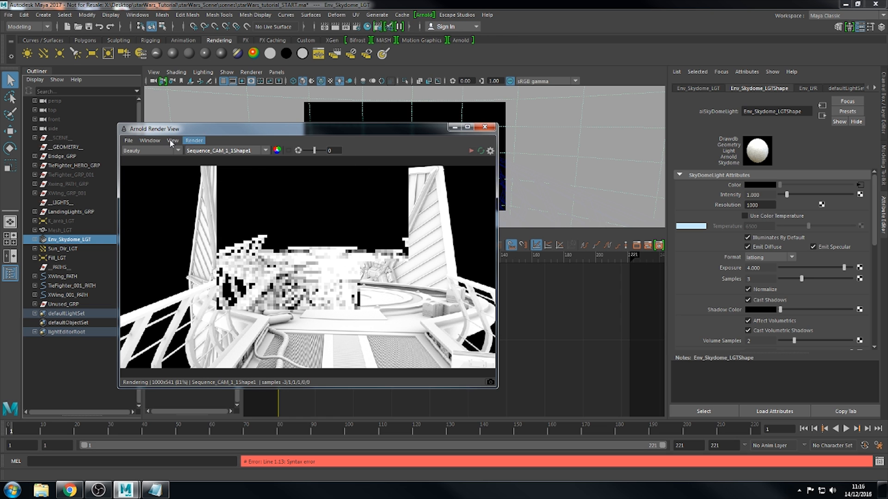
Make the Scene layer the visible one in Render Setup and bring the Arnold Render View back to the front.
{"action": "left_click", "coordinate": [378, 26]}
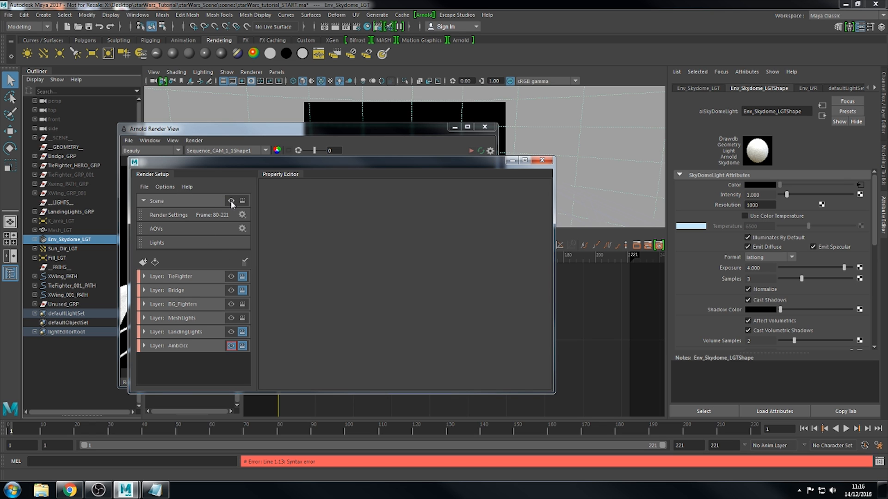
{"action": "left_click", "coordinate": [231, 201]}
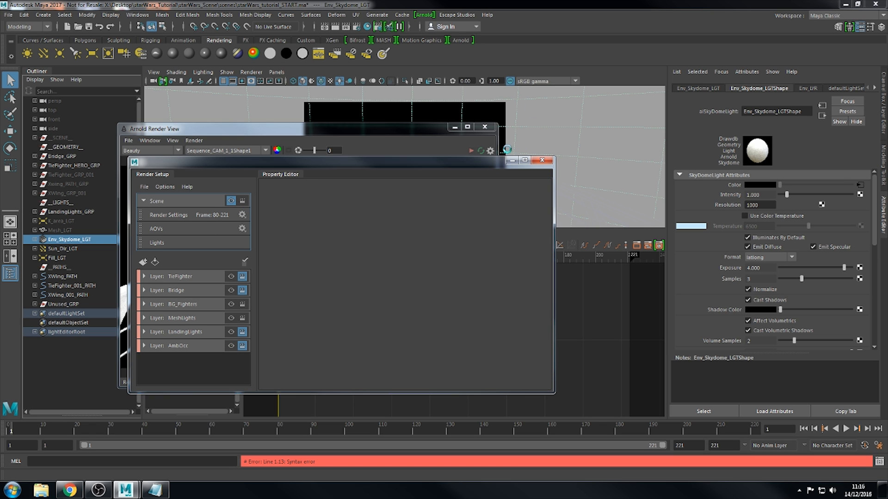
{"action": "left_click", "coordinate": [419, 132]}
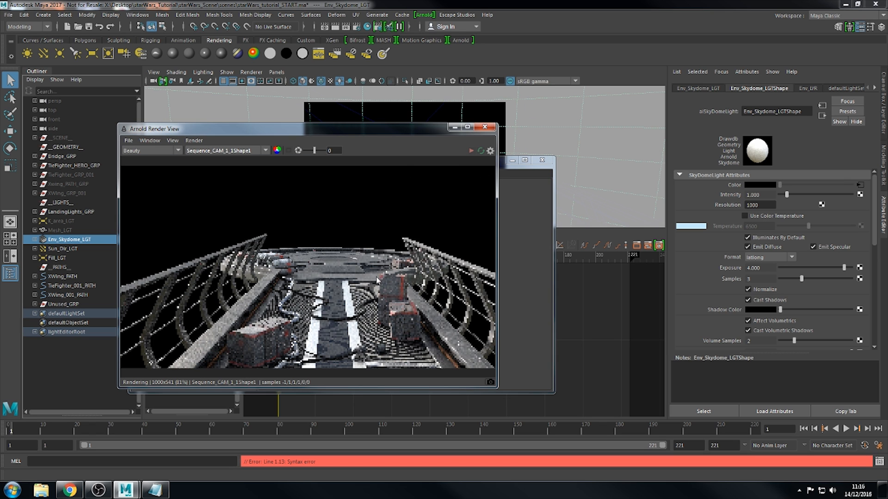
{"action": "left_click_drag", "start_coordinate": [207, 129], "coordinate": [206, 96]}
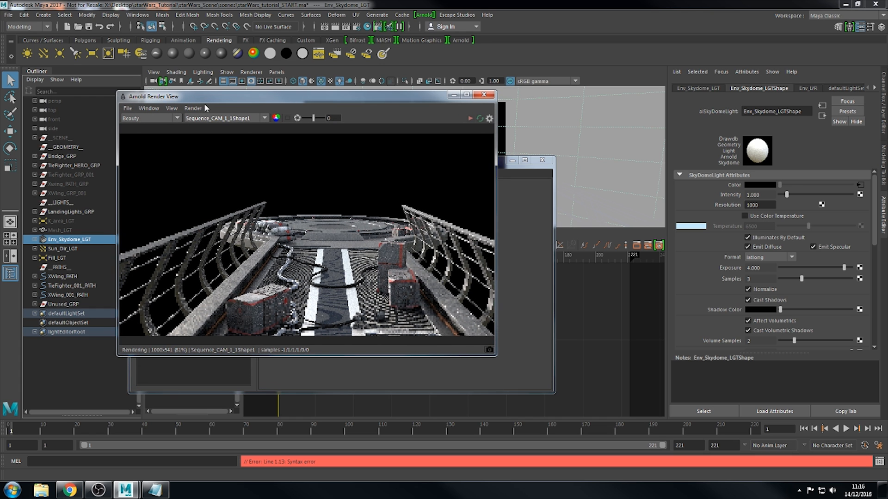
Inspect the direct_diffuse, direct_specular and indirect_diffuse AOVs of the bridge in the Arnold Render View.
{"action": "left_click", "coordinate": [174, 118]}
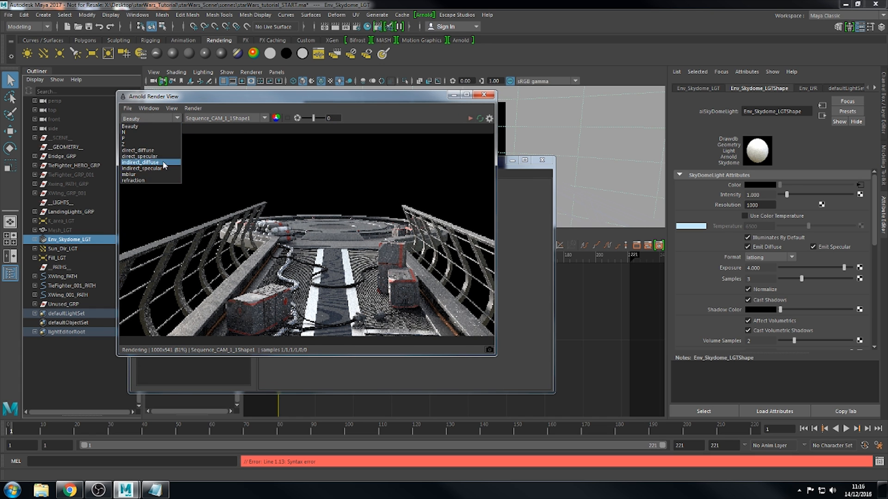
{"action": "left_click", "coordinate": [139, 153]}
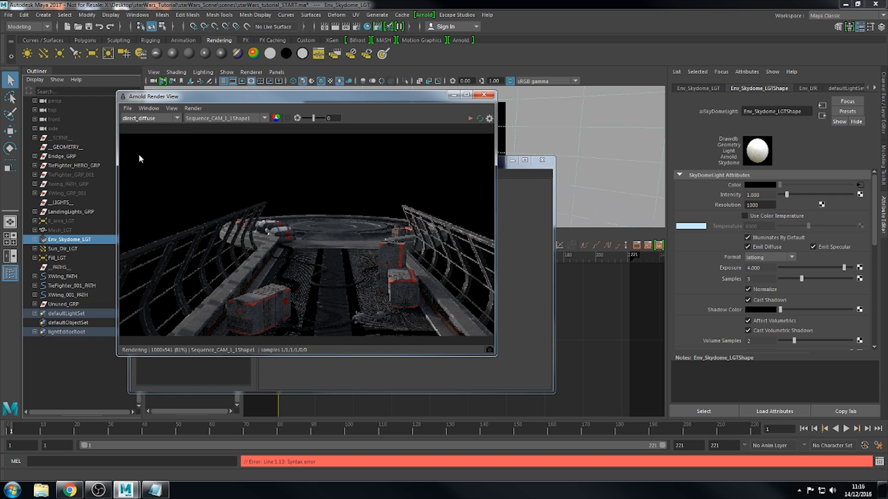
{"action": "left_click", "coordinate": [389, 291]}
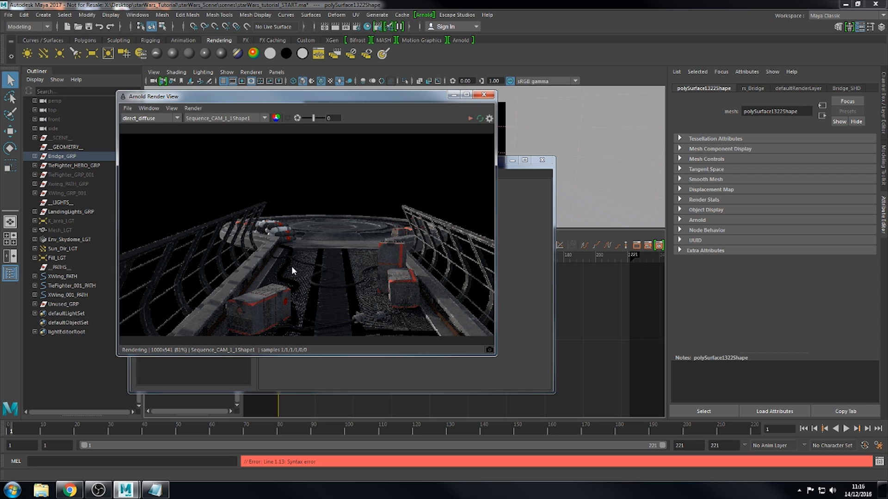
{"action": "left_click", "coordinate": [160, 118]}
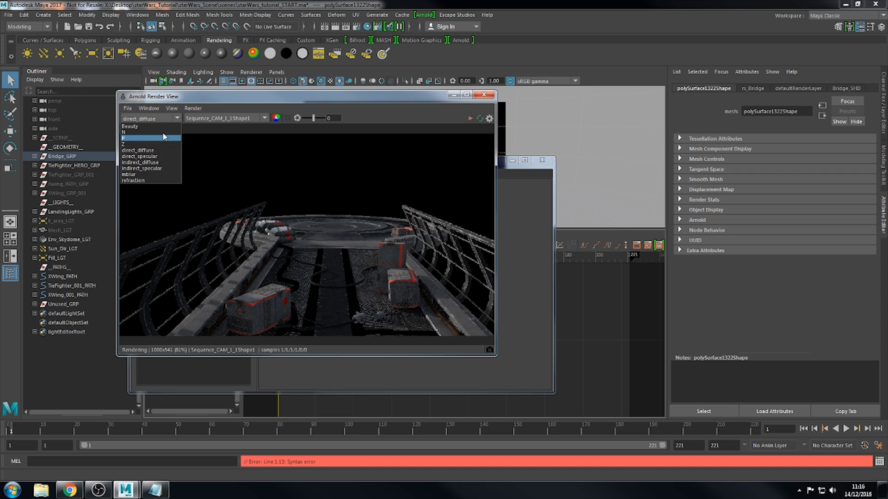
{"action": "left_click", "coordinate": [146, 156]}
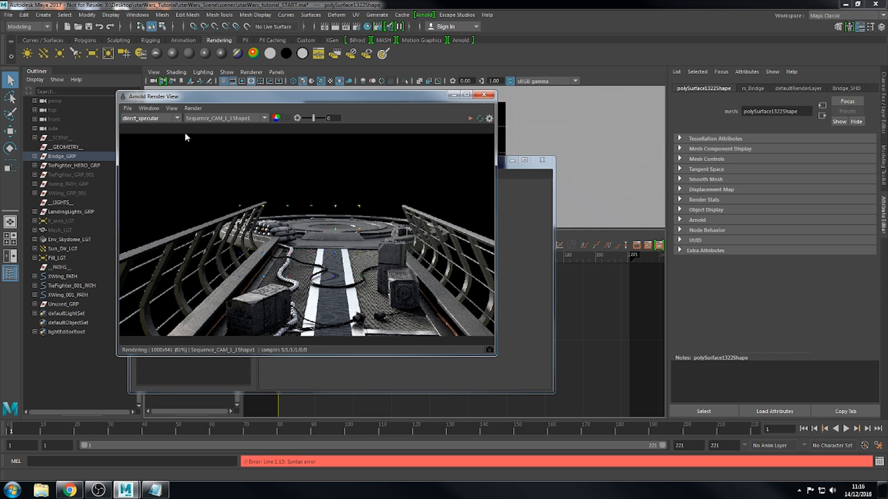
{"action": "left_click", "coordinate": [168, 118]}
{"action": "left_click", "coordinate": [152, 167]}
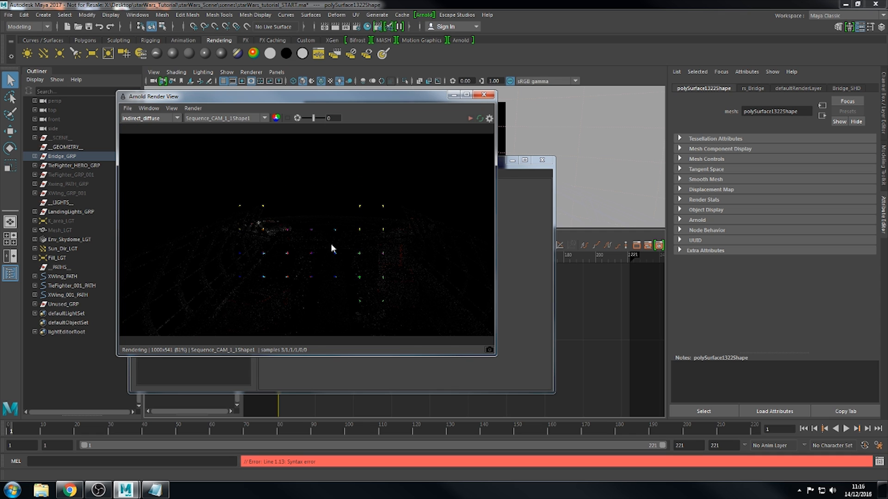
Compare the direct_specular, indirect_diffuse and indirect_specular AOVs of the bridge, ending on direct_diffuse in the Arnold Render View.
{"action": "left_click", "coordinate": [173, 123]}
{"action": "left_click", "coordinate": [146, 158]}
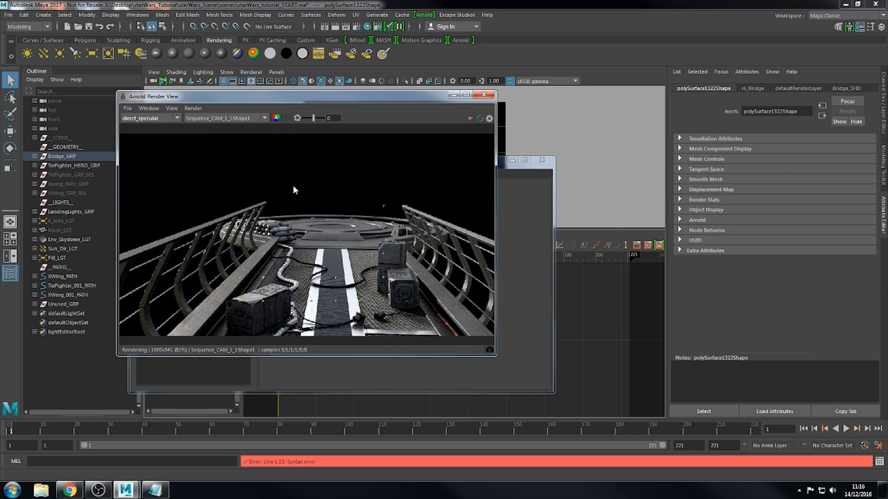
{"action": "left_click", "coordinate": [154, 118]}
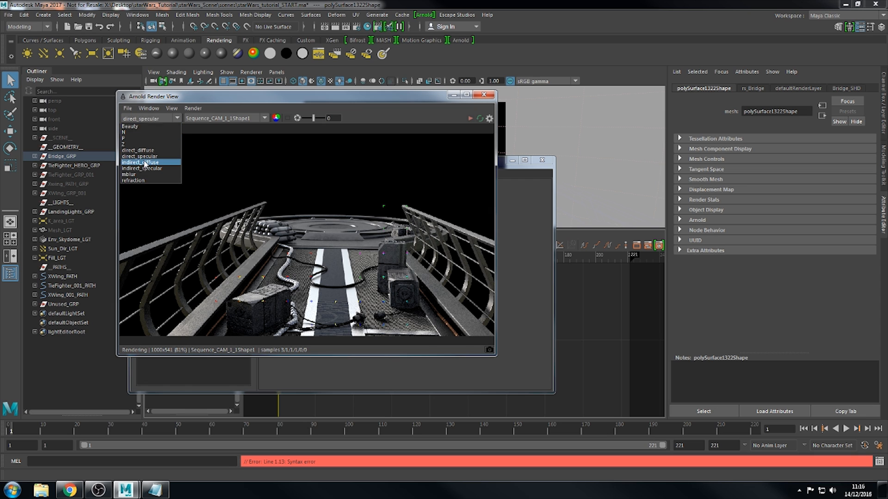
{"action": "left_click", "coordinate": [145, 162]}
{"action": "left_click", "coordinate": [148, 119]}
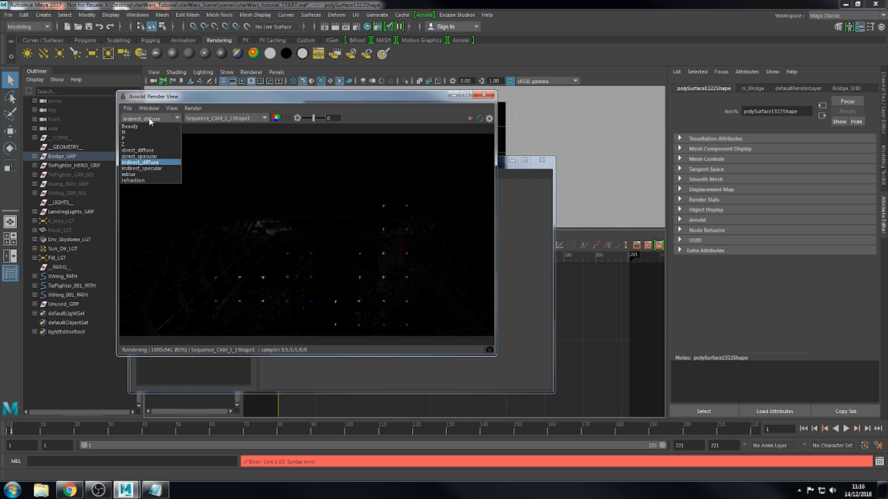
{"action": "left_click", "coordinate": [155, 168]}
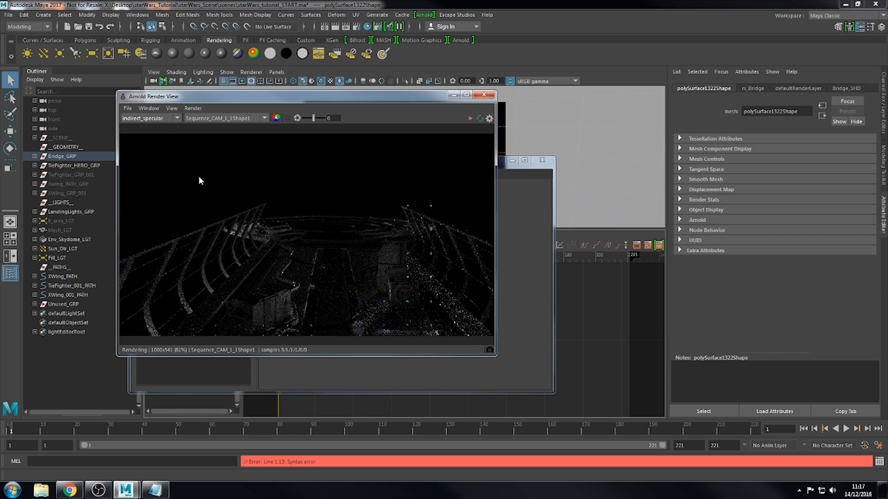
{"action": "left_click", "coordinate": [143, 118]}
{"action": "left_click", "coordinate": [141, 163]}
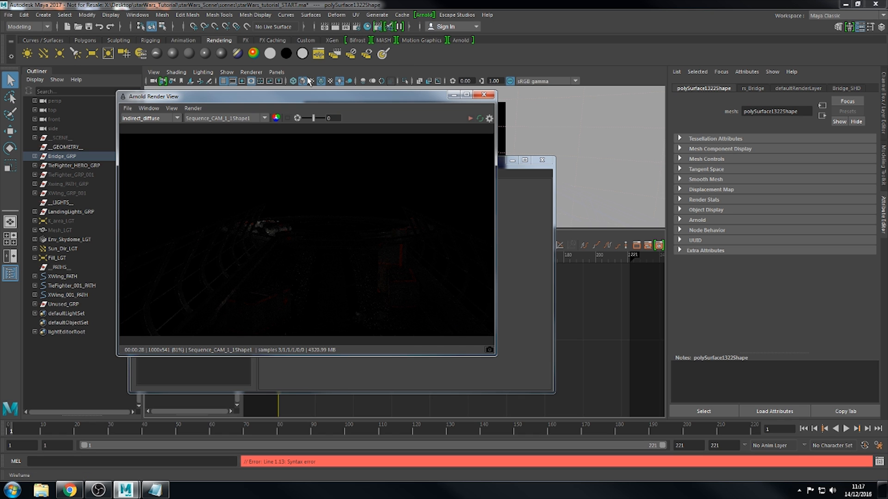
{"action": "left_click", "coordinate": [158, 117]}
{"action": "left_click", "coordinate": [144, 151]}
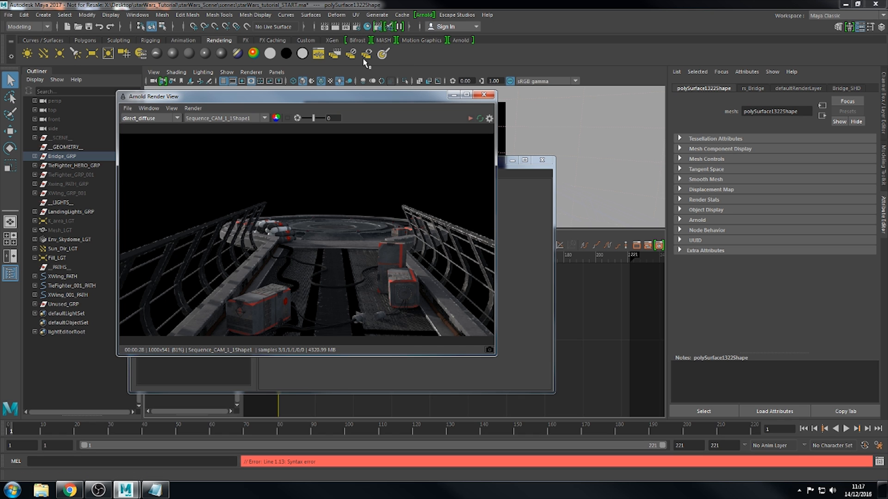
Open the render settings and review the Arnold sampling values and the available built-in AOVs.
{"action": "left_click", "coordinate": [360, 27]}
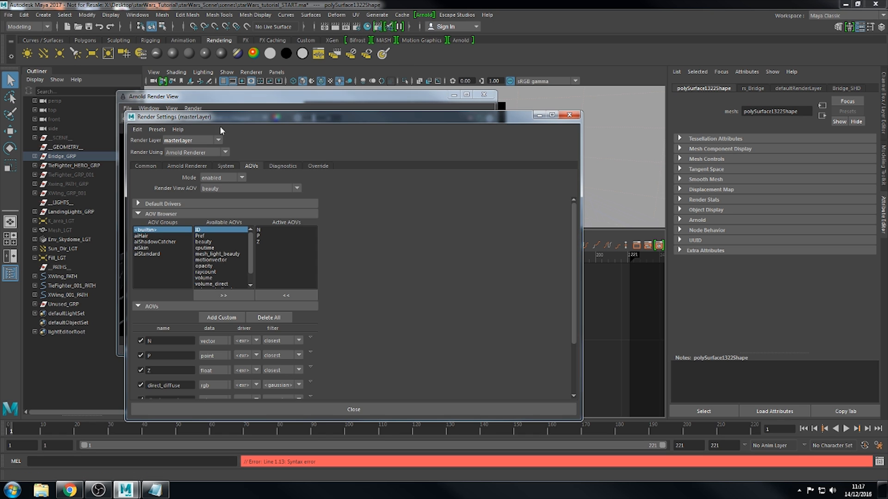
{"action": "left_click", "coordinate": [181, 165]}
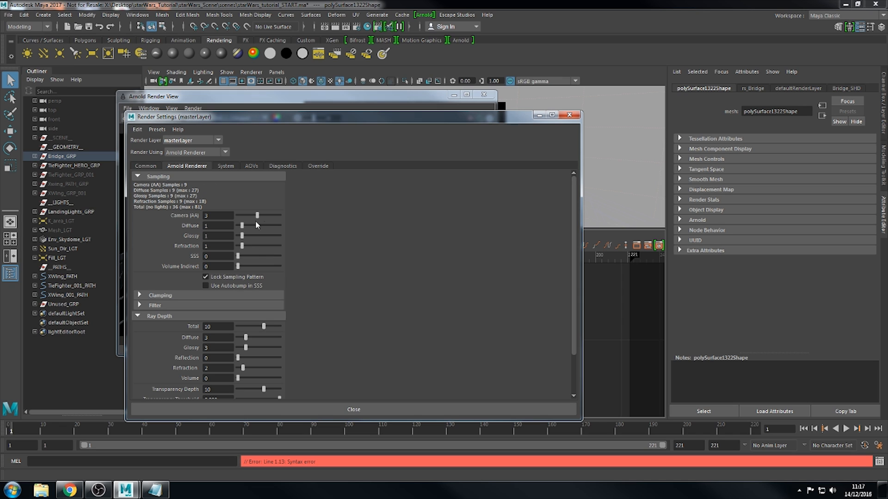
{"action": "left_click", "coordinate": [232, 215]}
{"action": "left_click", "coordinate": [220, 216]}
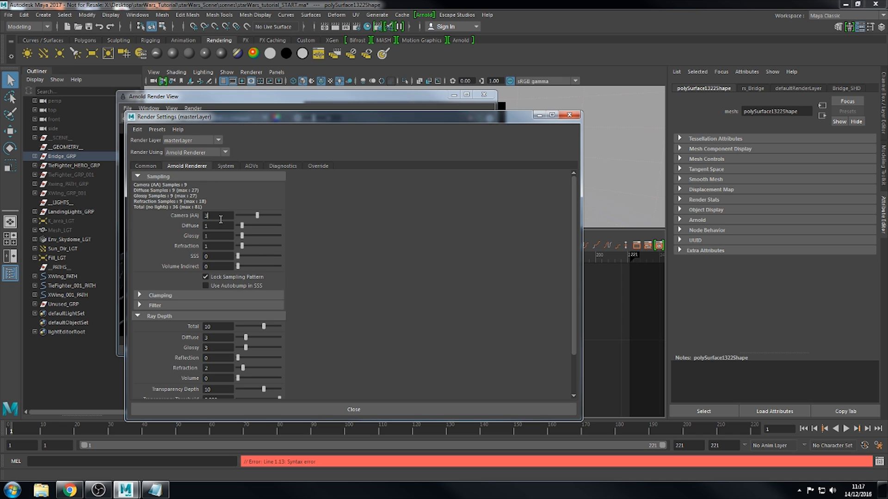
{"action": "left_click", "coordinate": [232, 326]}
{"action": "type", "text": "38"}
{"action": "left_click", "coordinate": [225, 165]}
{"action": "left_click", "coordinate": [251, 166]}
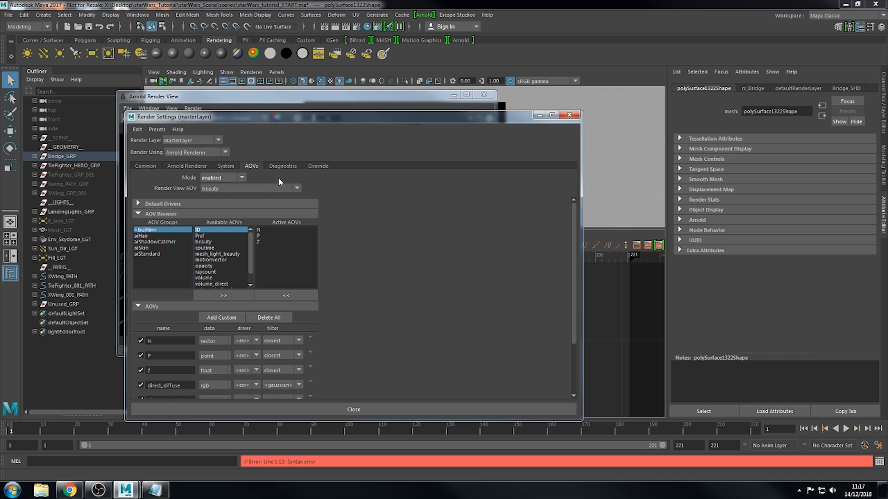
{"action": "scroll", "coordinate": [251, 254], "scroll_direction": "down", "scroll_amount": 1}
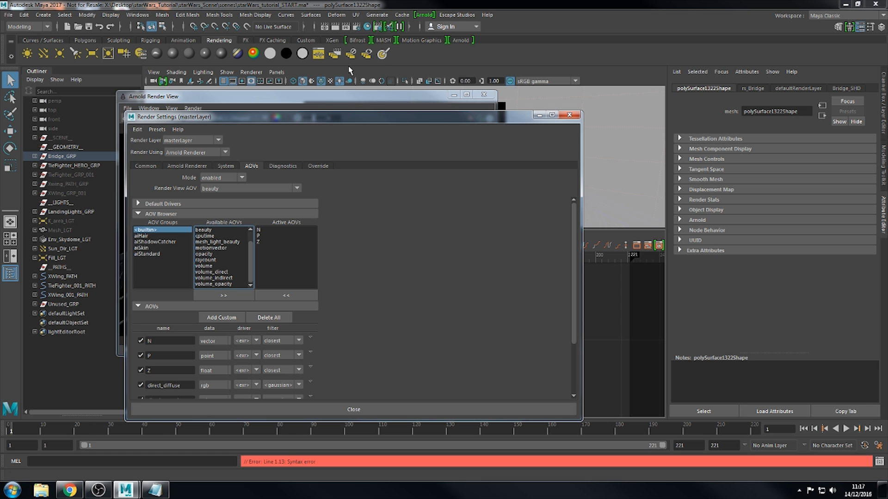
Move the Render Settings and Arnold Render View windows apart and bring Render Settings to the front.
{"action": "left_click_drag", "start_coordinate": [364, 114], "coordinate": [360, 146]}
{"action": "left_click_drag", "start_coordinate": [348, 102], "coordinate": [392, 46]}
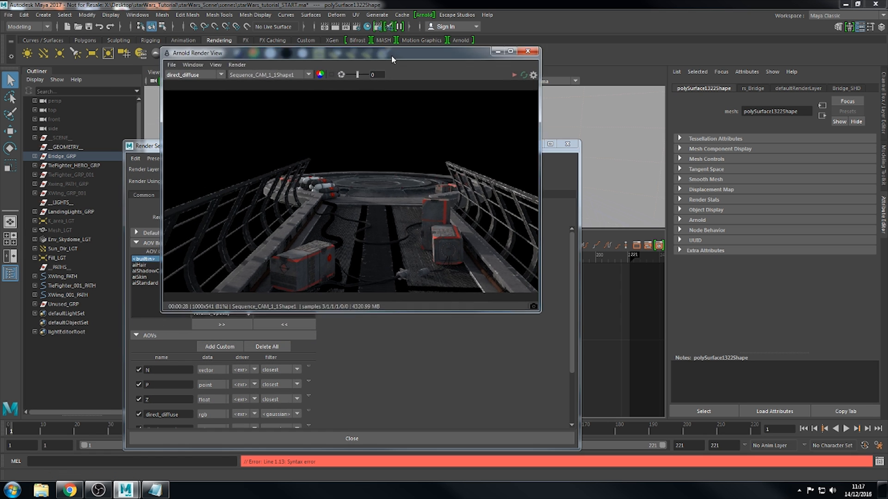
{"action": "left_click", "coordinate": [536, 191]}
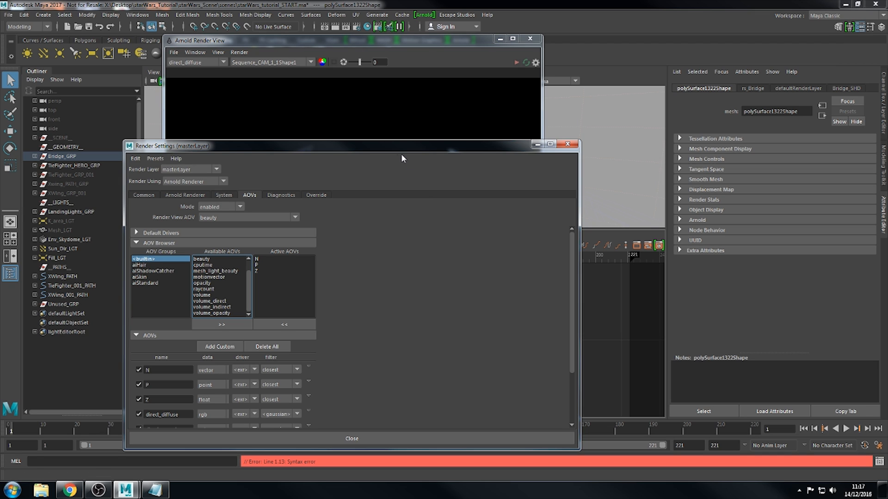
Review the Arnold sampling and ray depth settings, plus the common file output, renderable camera and image size settings.
{"action": "left_click", "coordinate": [198, 195]}
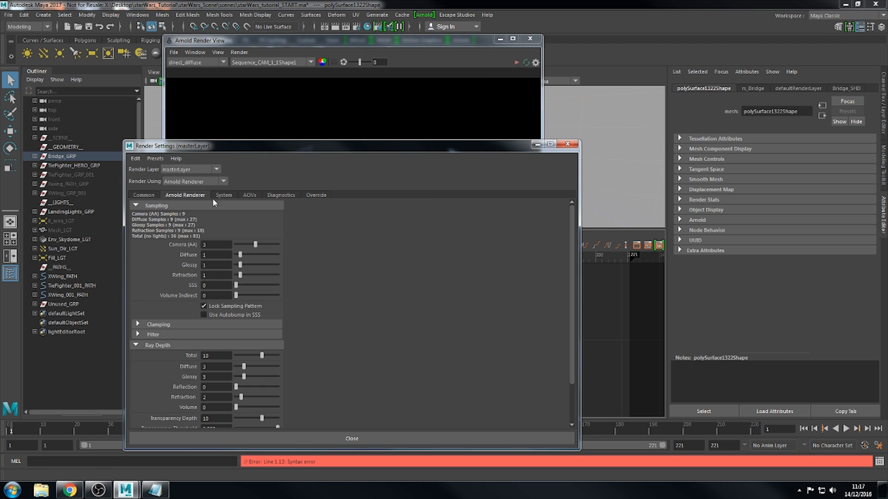
{"action": "left_click", "coordinate": [215, 275]}
{"action": "key", "text": "Tab"}
{"action": "scroll", "coordinate": [547, 368], "scroll_direction": "down", "scroll_amount": 2}
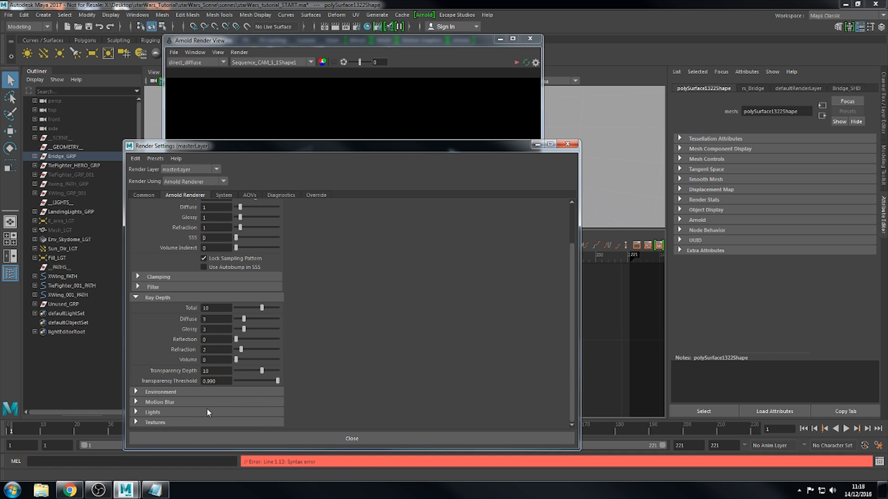
{"action": "scroll", "coordinate": [270, 414], "scroll_direction": "up", "scroll_amount": 2}
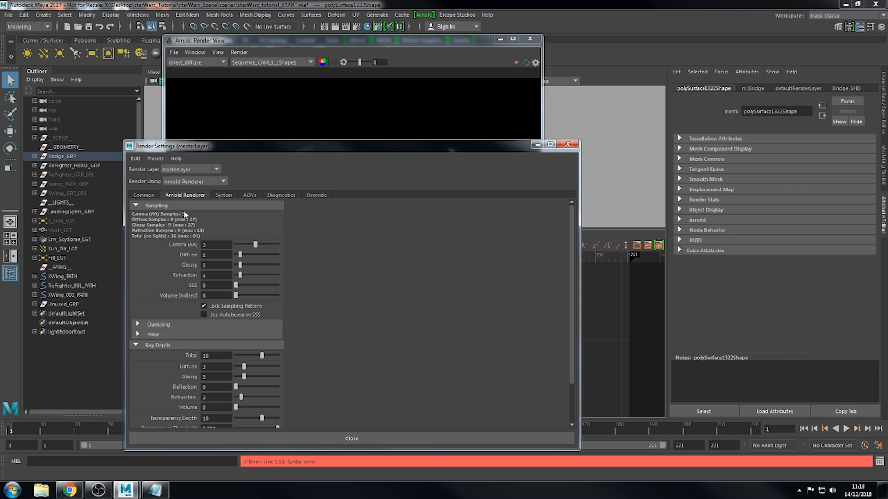
{"action": "left_click", "coordinate": [143, 194]}
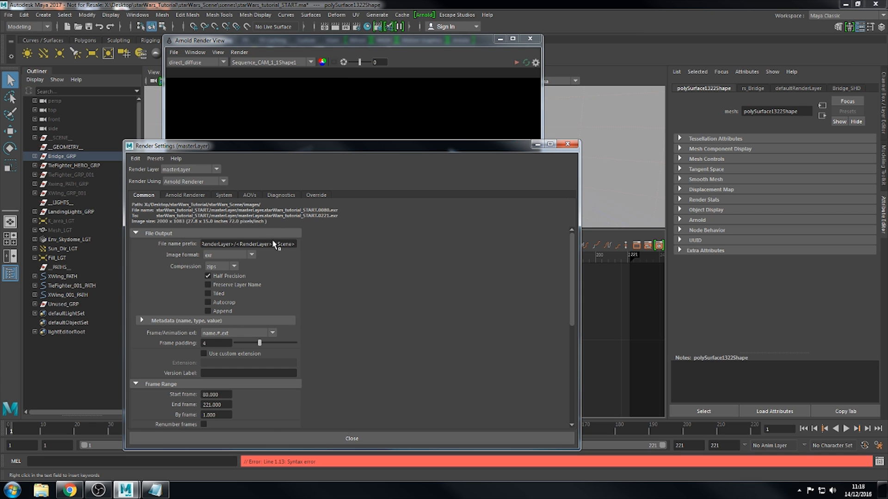
{"action": "scroll", "coordinate": [347, 275], "scroll_direction": "down", "scroll_amount": 6}
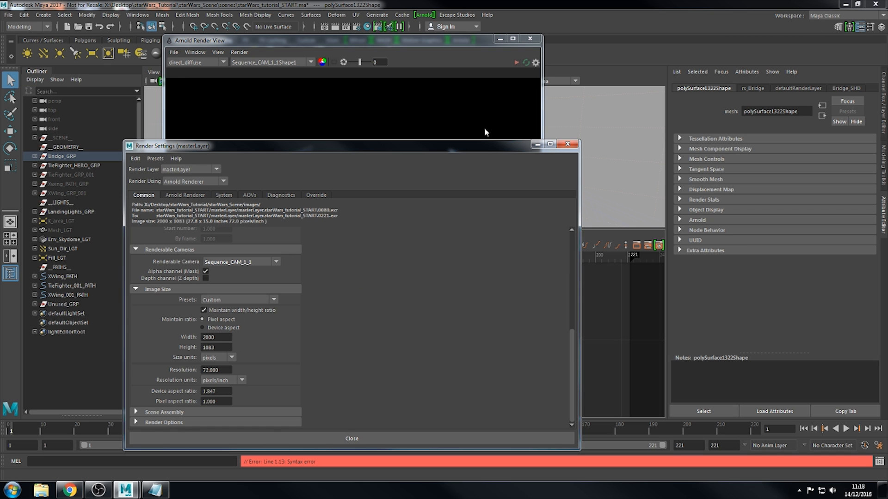
Close the render settings and move the Arnold Render View slightly lower over the Render Setup window.
{"action": "left_click", "coordinate": [572, 147]}
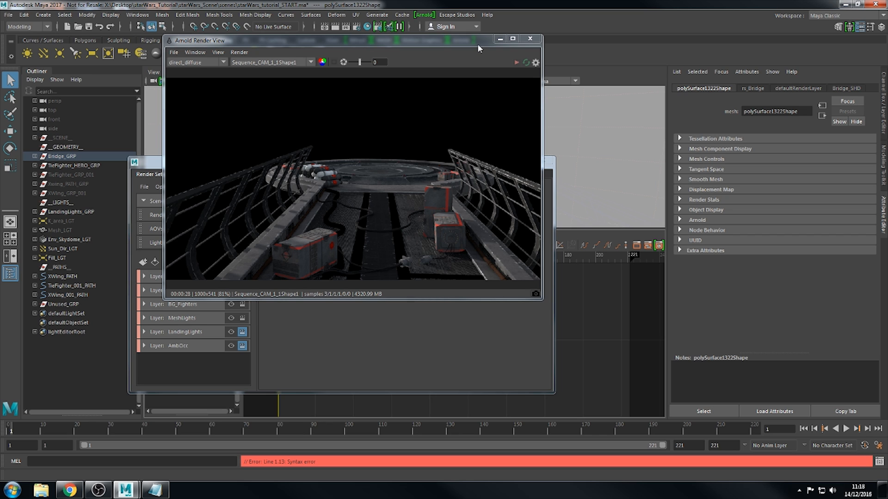
{"action": "left_click_drag", "start_coordinate": [477, 44], "coordinate": [479, 70]}
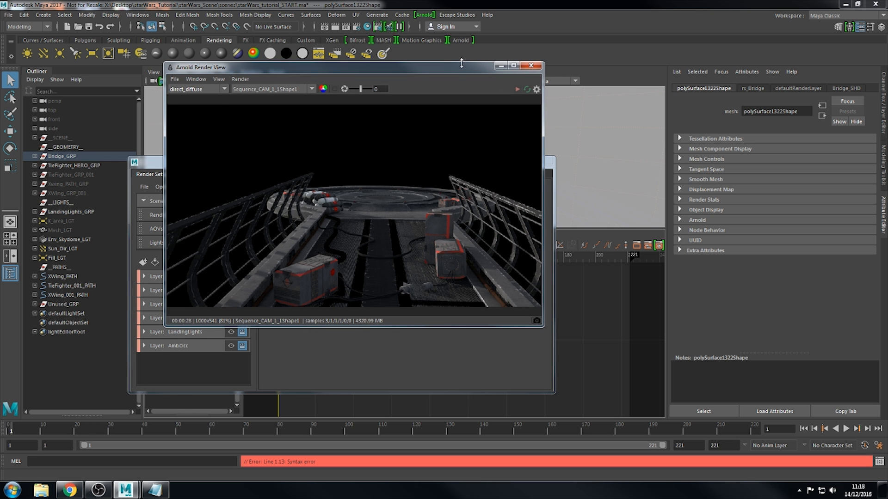